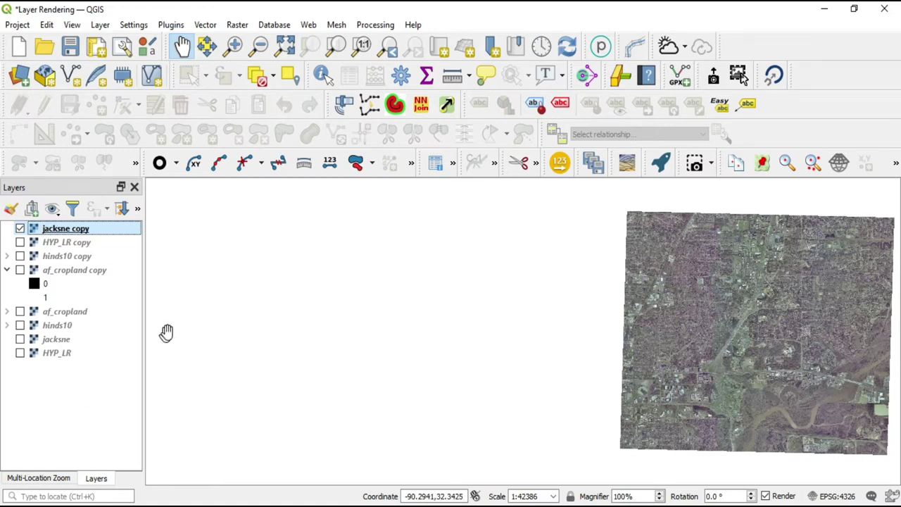
- Open the jacksne copy layer's symbology and set its render type to Paletted/Unique values
{"action": "double_click", "coordinate": [80, 233]}
{"action": "left_click_drag", "start_coordinate": [308, 188], "coordinate": [270, 78]}
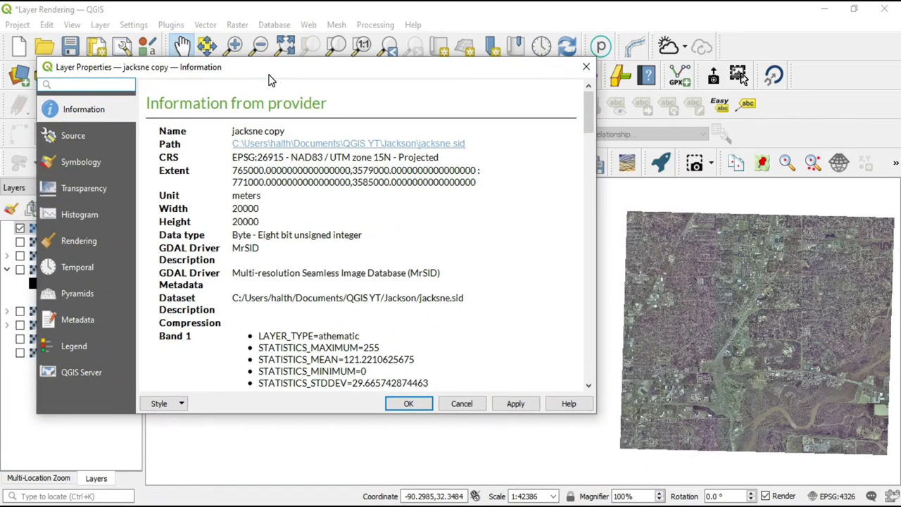
{"action": "left_click", "coordinate": [76, 162]}
{"action": "left_click", "coordinate": [218, 103]}
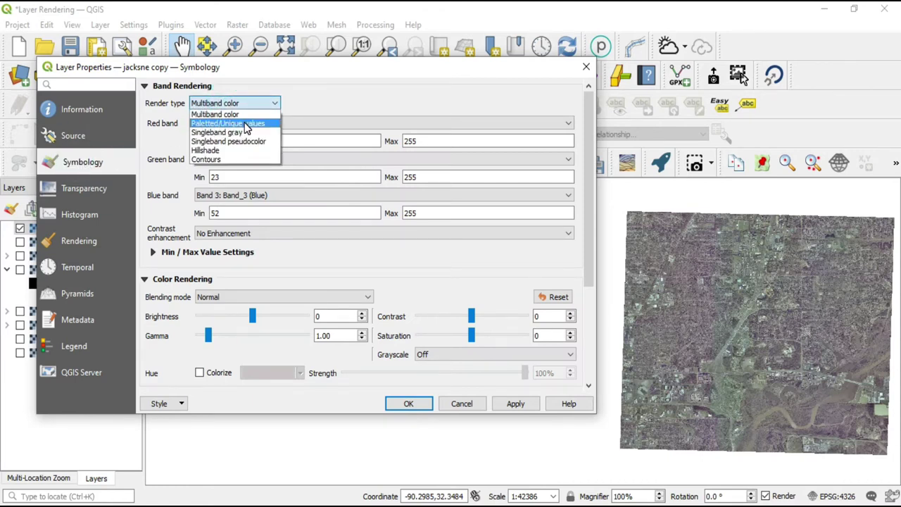
{"action": "left_click", "coordinate": [245, 124]}
{"action": "left_click_drag", "start_coordinate": [340, 70], "coordinate": [359, 78]}
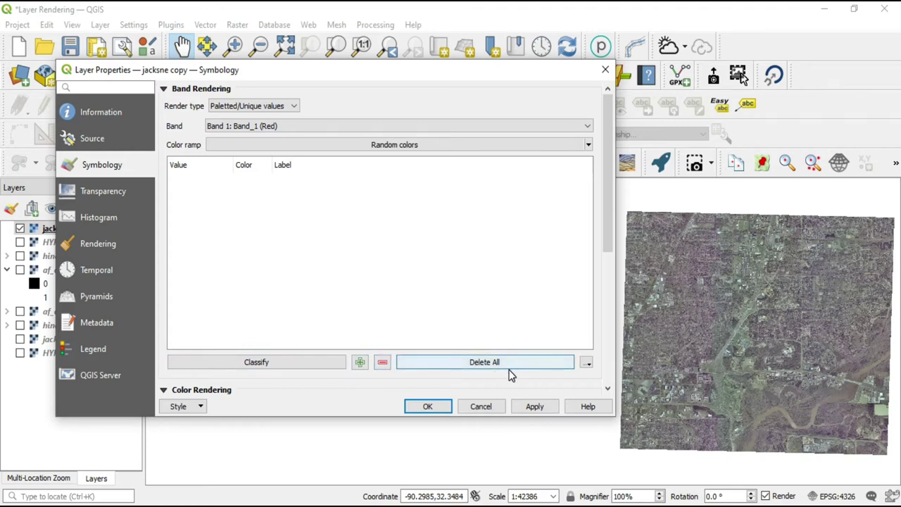
{"action": "left_click_drag", "start_coordinate": [607, 222], "coordinate": [597, 373]}
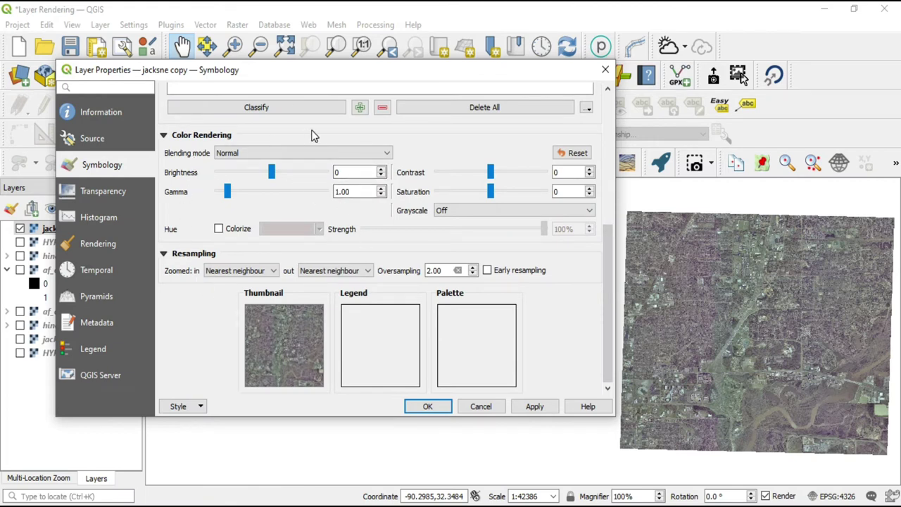
{"action": "left_click_drag", "start_coordinate": [611, 276], "coordinate": [603, 146]}
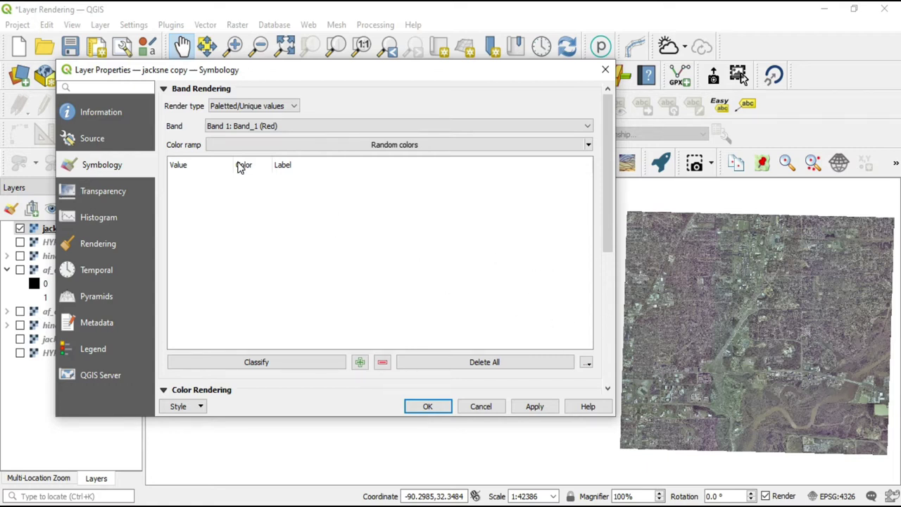
- Copy Band 1's STATISTICS_MEAN value from the jacksne copy layer information
{"action": "left_click", "coordinate": [102, 112]}
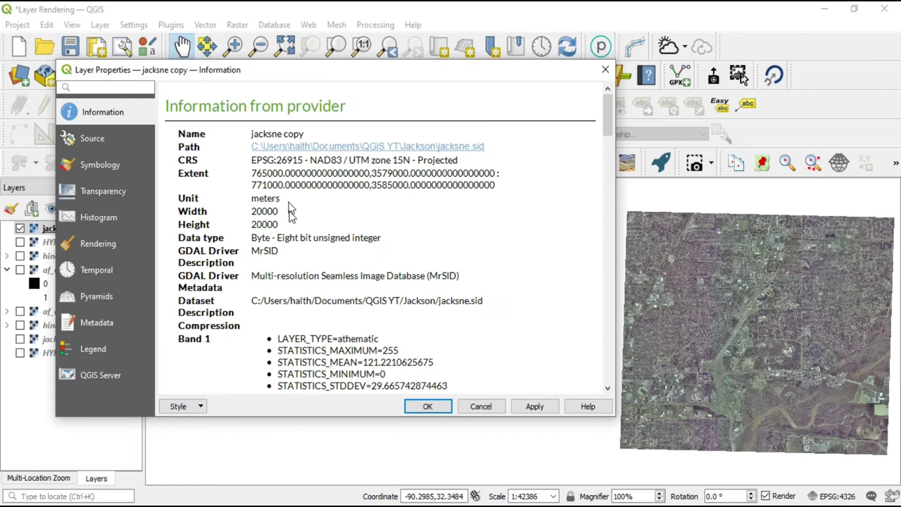
{"action": "scroll", "coordinate": [292, 225], "scroll_direction": "down", "scroll_amount": 1}
{"action": "scroll", "coordinate": [292, 225], "scroll_direction": "down", "scroll_amount": 1}
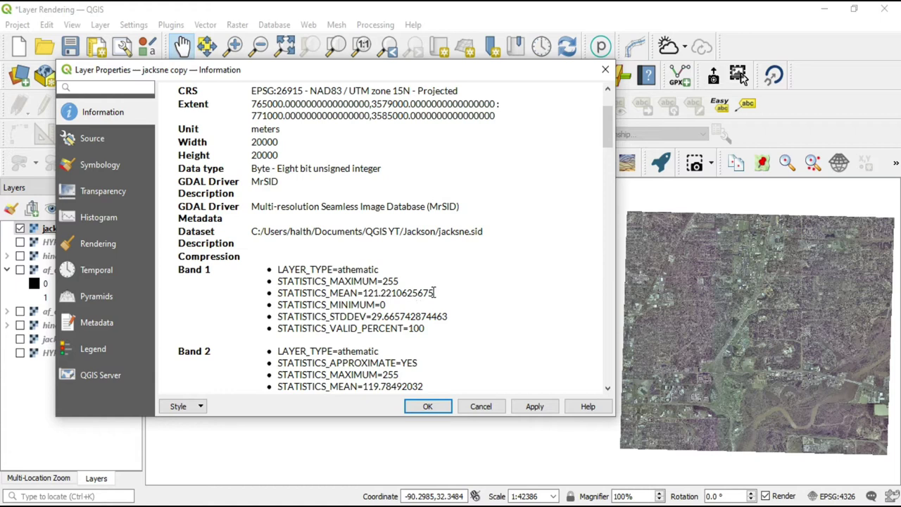
{"action": "left_click_drag", "start_coordinate": [434, 293], "coordinate": [364, 293]}
{"action": "key", "text": "ctrl+c"}
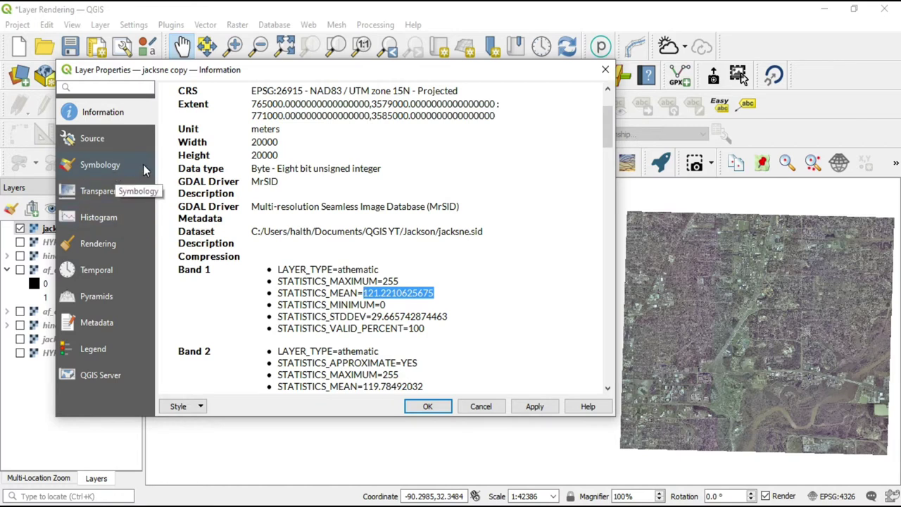
- Add a class to the Band 1 palette in the symbology and set its value to the copied mean, 121.2210625675
{"action": "left_click", "coordinate": [119, 164]}
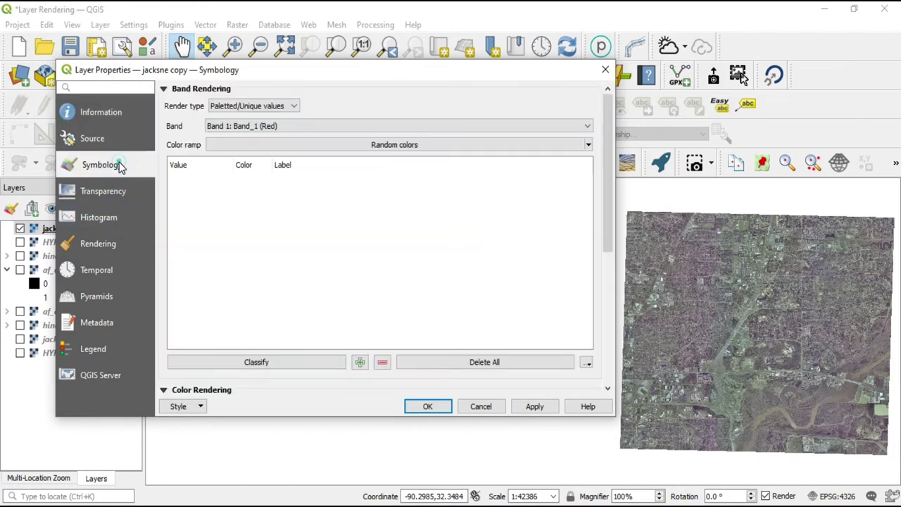
{"action": "left_click", "coordinate": [360, 361]}
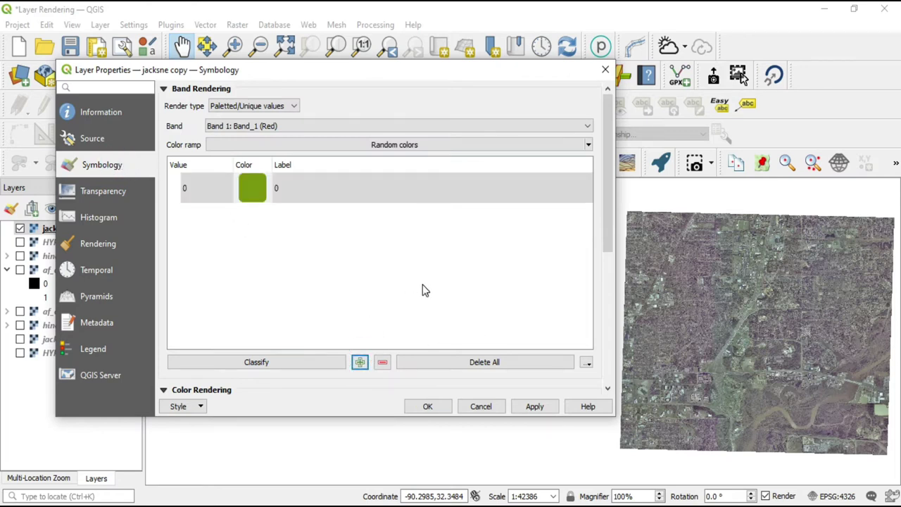
{"action": "left_click", "coordinate": [209, 203]}
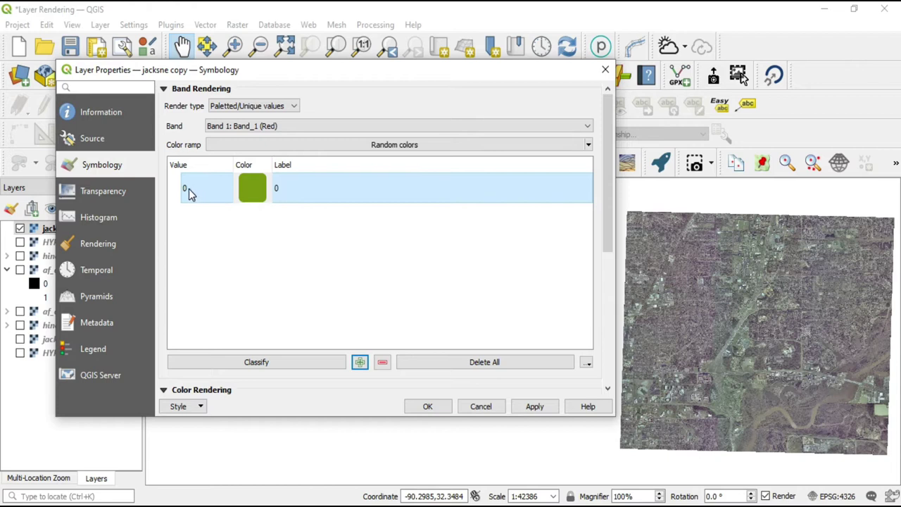
{"action": "double_click", "coordinate": [188, 187]}
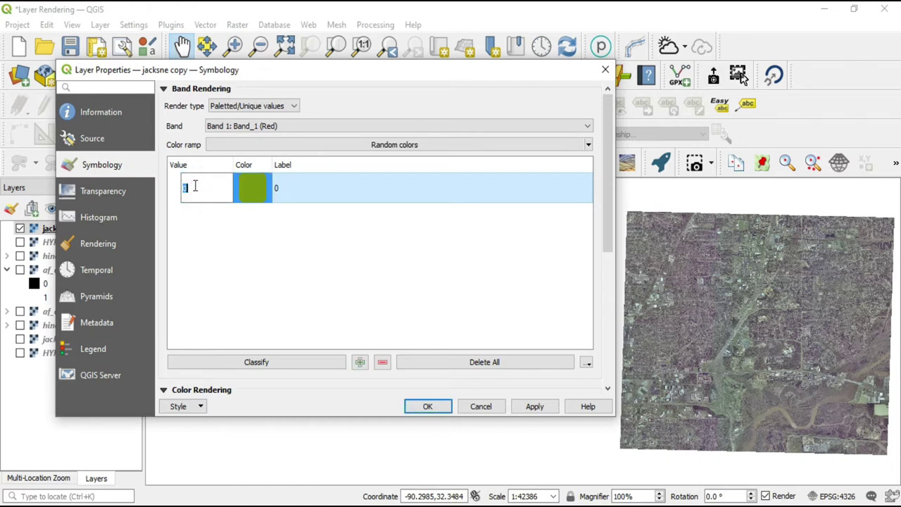
{"action": "right_click", "coordinate": [358, 180]}
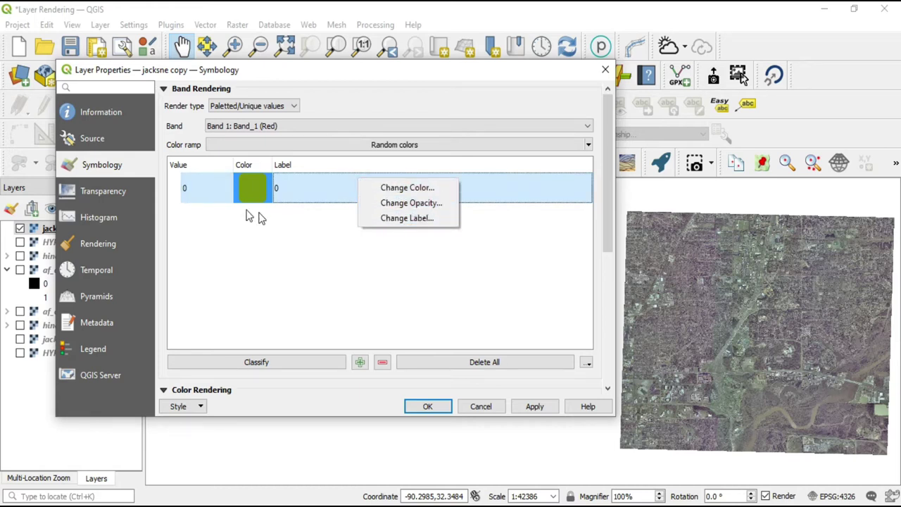
{"action": "left_click", "coordinate": [189, 190]}
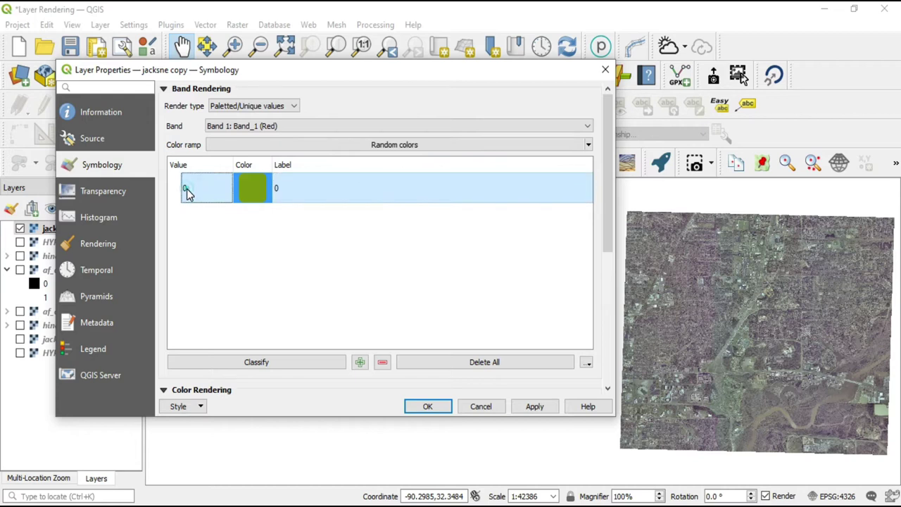
{"action": "double_click", "coordinate": [188, 189]}
{"action": "key", "text": "BackSpace"}
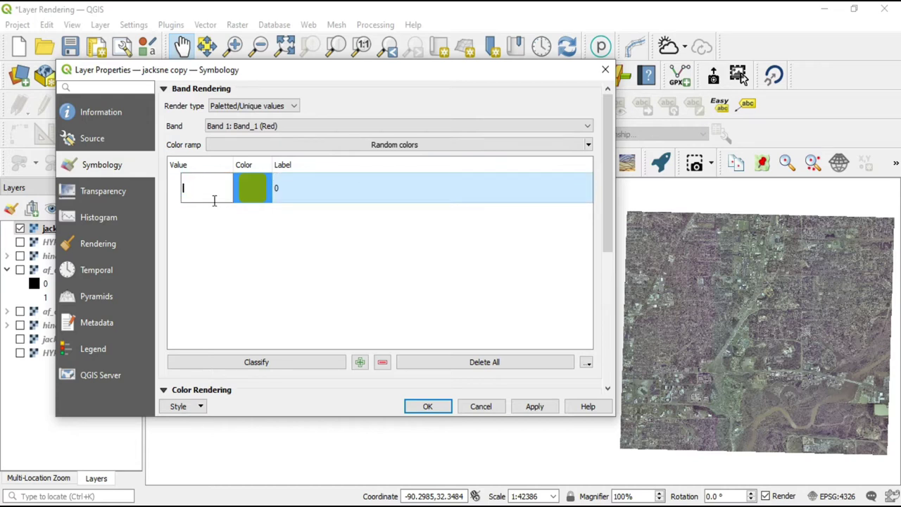
{"action": "key", "text": "ctrl+v"}
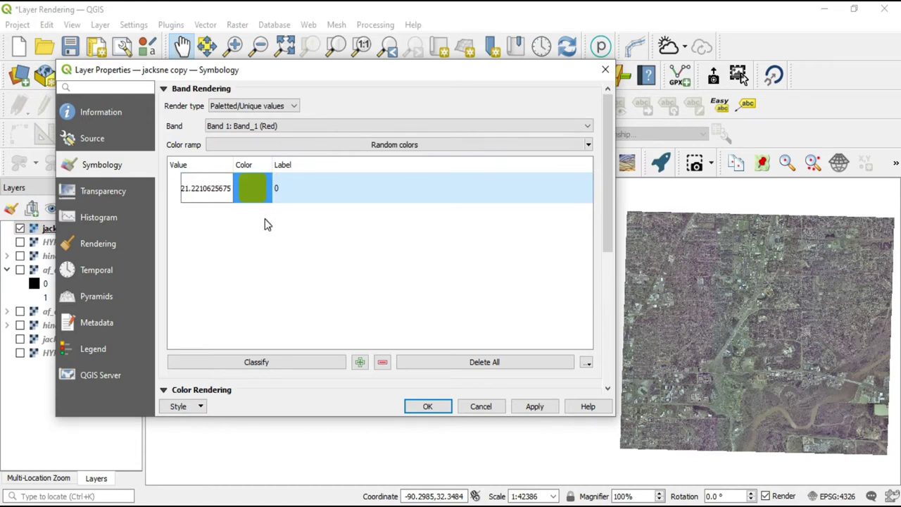
{"action": "left_click", "coordinate": [264, 228]}
- Open the color selection for the new palette class and move it clear of the class table
{"action": "left_click", "coordinate": [241, 195]}
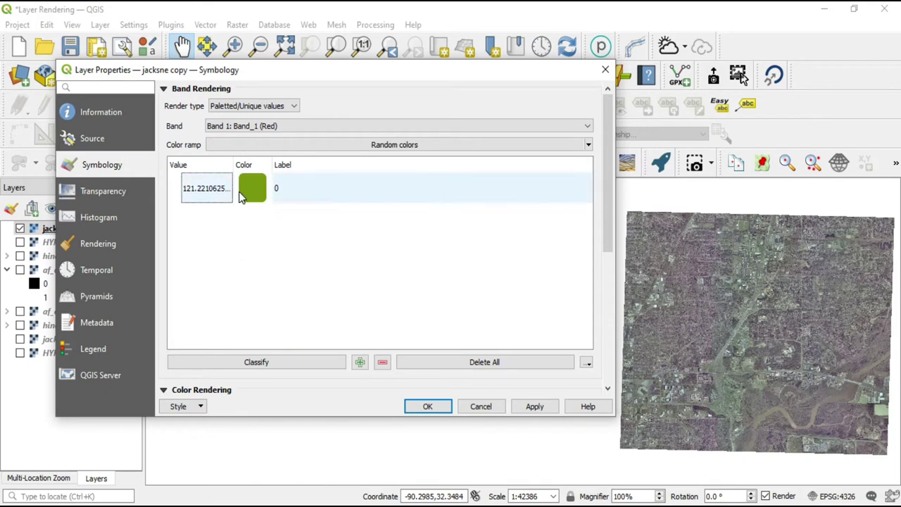
{"action": "left_click", "coordinate": [255, 202]}
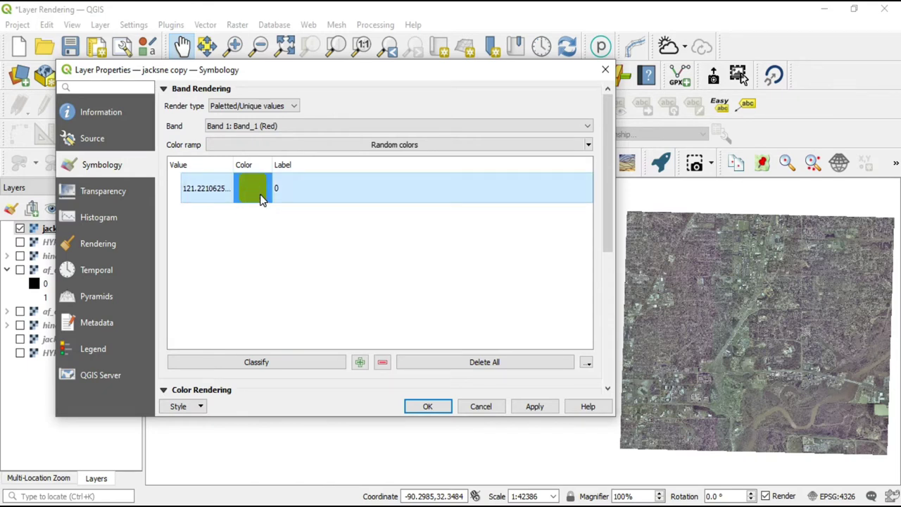
{"action": "double_click", "coordinate": [260, 199]}
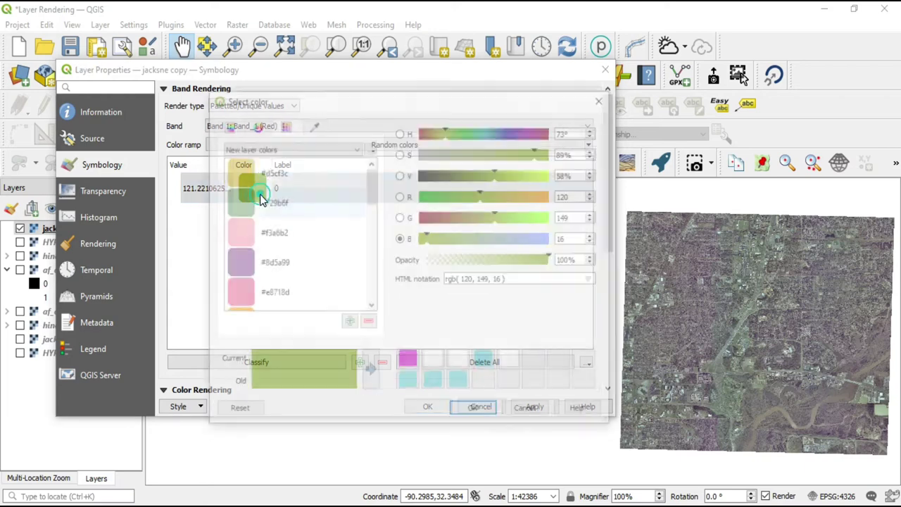
{"action": "left_click_drag", "start_coordinate": [456, 104], "coordinate": [594, 69]}
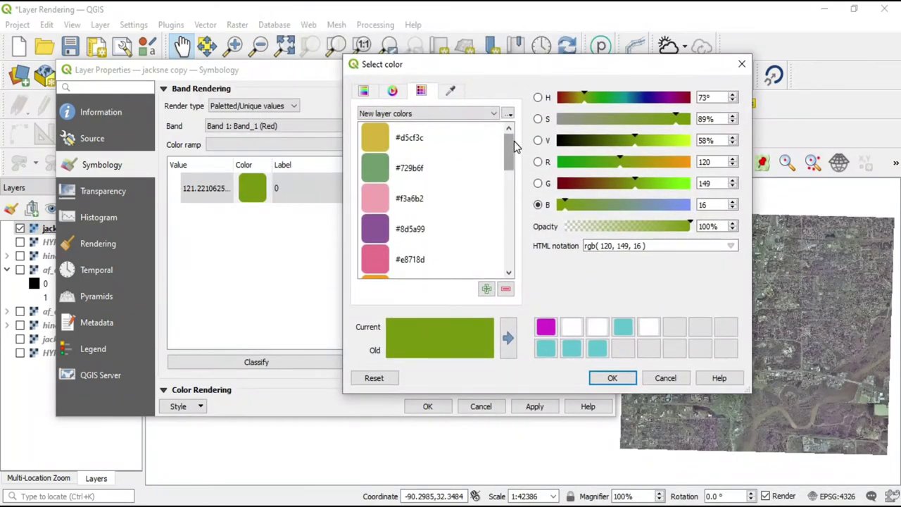
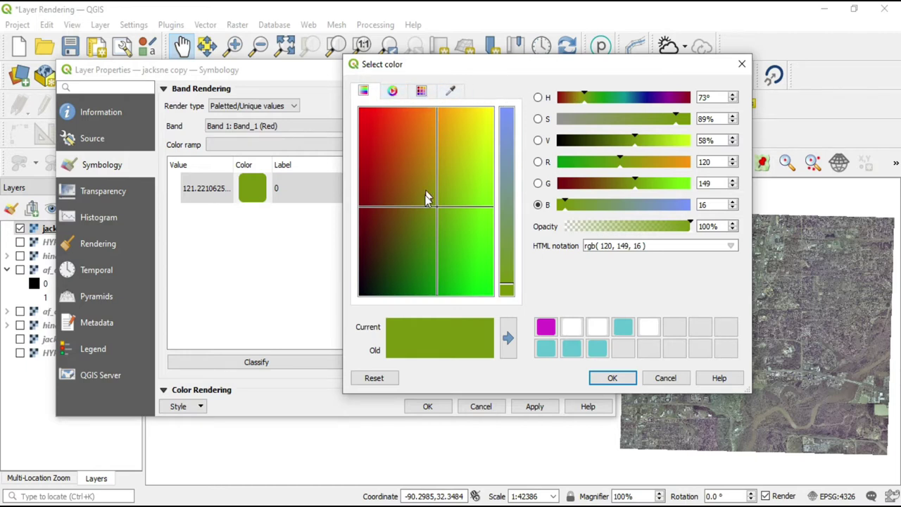
- Try red rgb(240, 21, 16) and light green rgb(74, 226, 137) as the class color using the color ramp
{"action": "left_click_drag", "start_coordinate": [442, 214], "coordinate": [370, 120]}
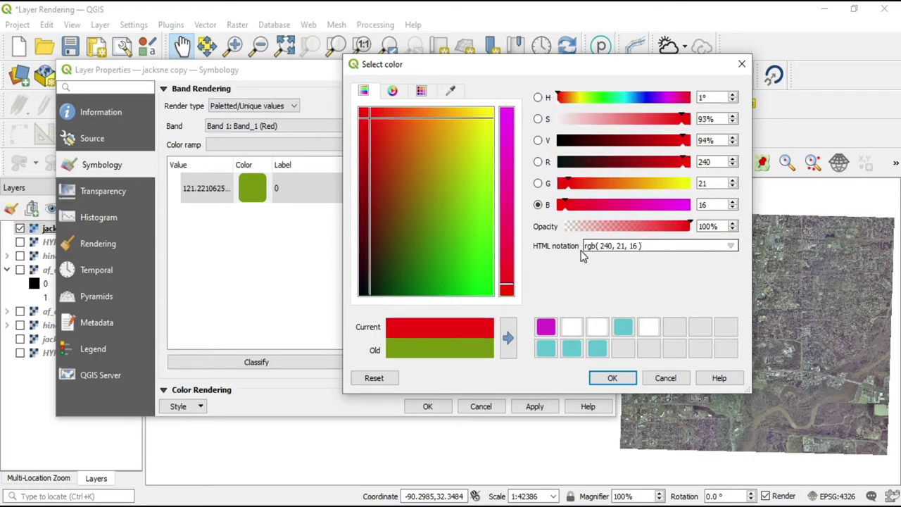
{"action": "left_click", "coordinate": [731, 247]}
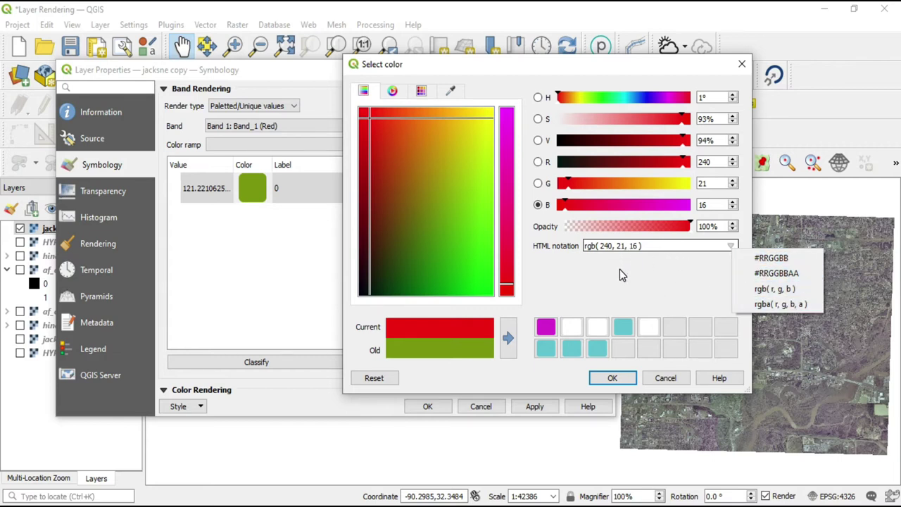
{"action": "left_click", "coordinate": [377, 126]}
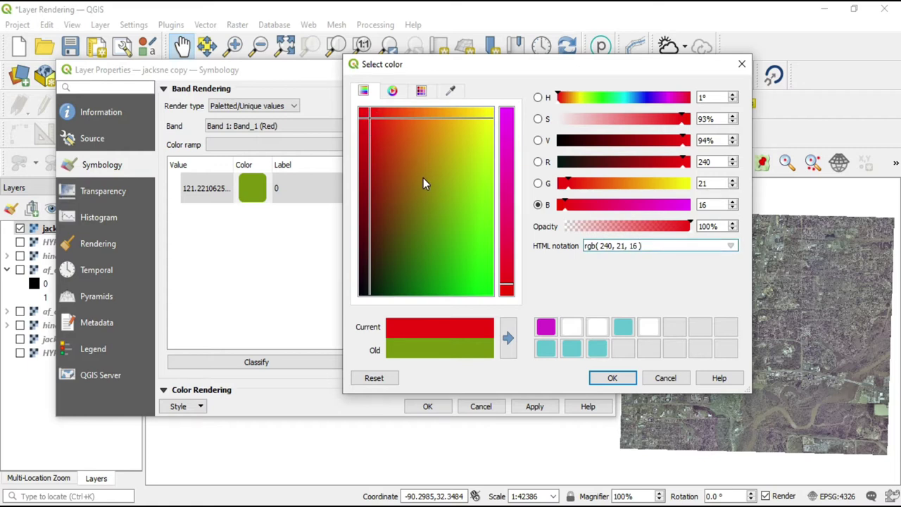
{"action": "left_click_drag", "start_coordinate": [366, 118], "coordinate": [435, 263]}
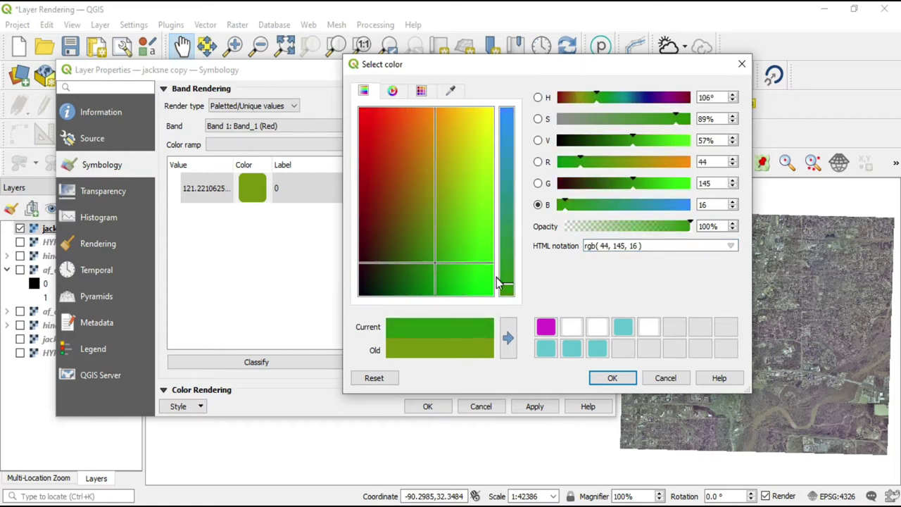
{"action": "left_click_drag", "start_coordinate": [506, 289], "coordinate": [504, 200]}
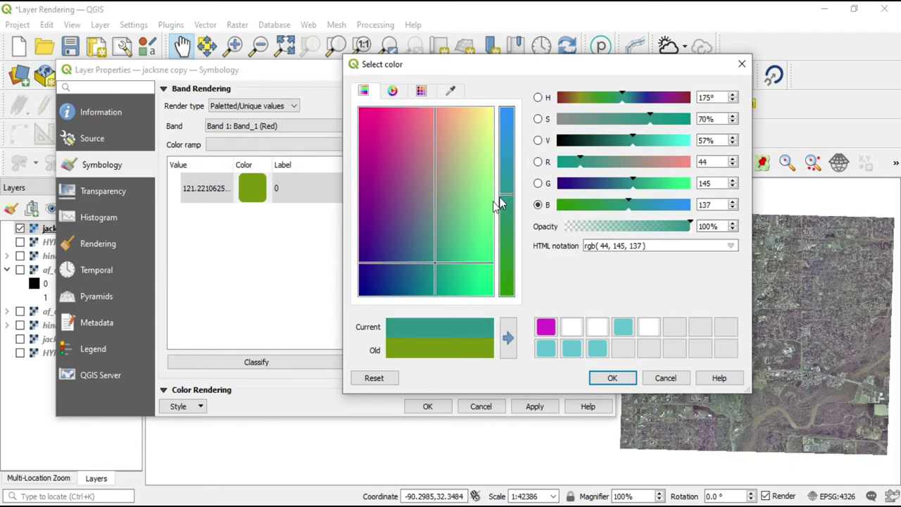
{"action": "left_click_drag", "start_coordinate": [432, 262], "coordinate": [477, 245]}
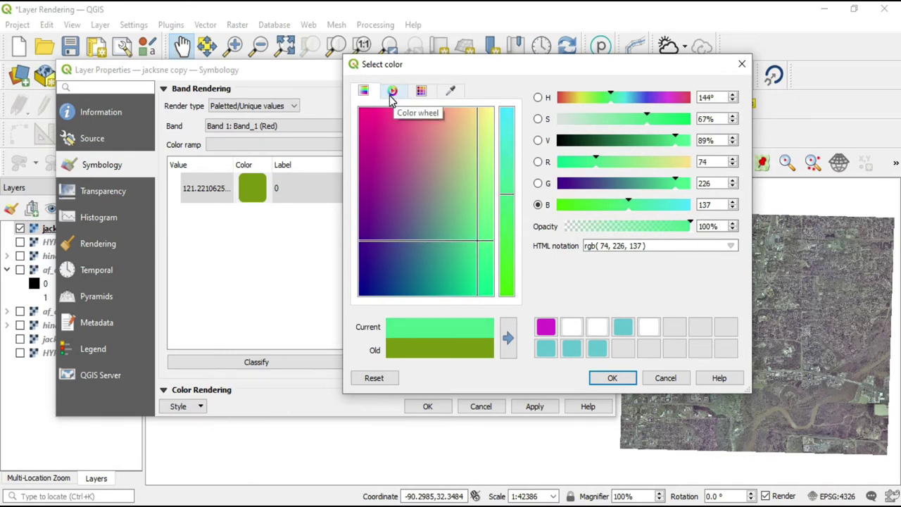
{"action": "left_click", "coordinate": [392, 95]}
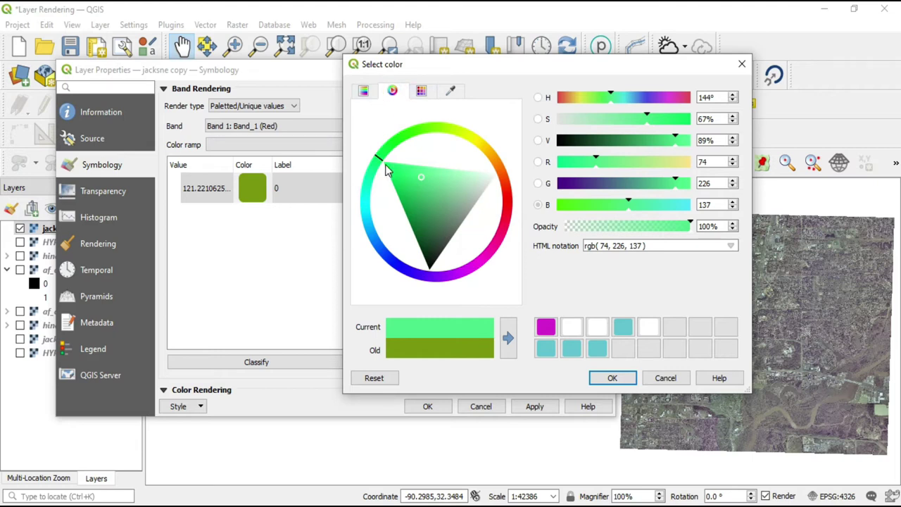
{"action": "left_click", "coordinate": [422, 93]}
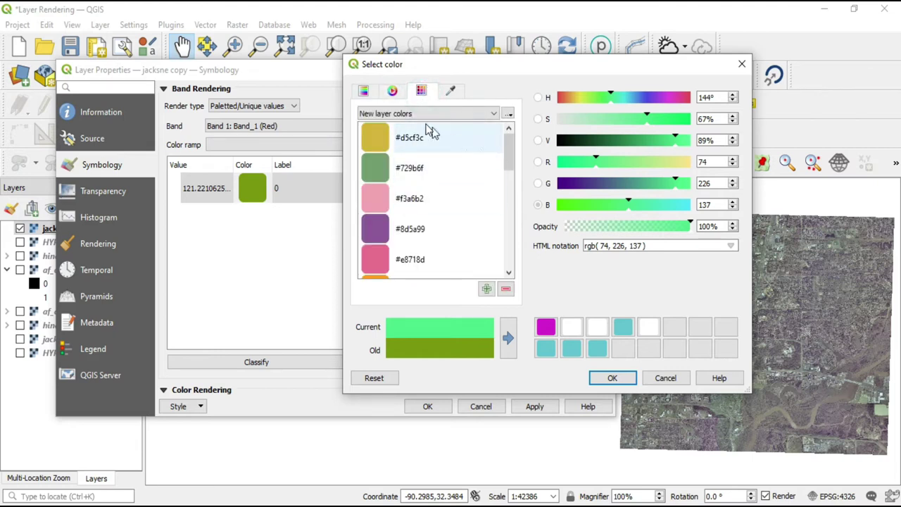
{"action": "left_click", "coordinate": [368, 92]}
{"action": "left_click", "coordinate": [421, 92]}
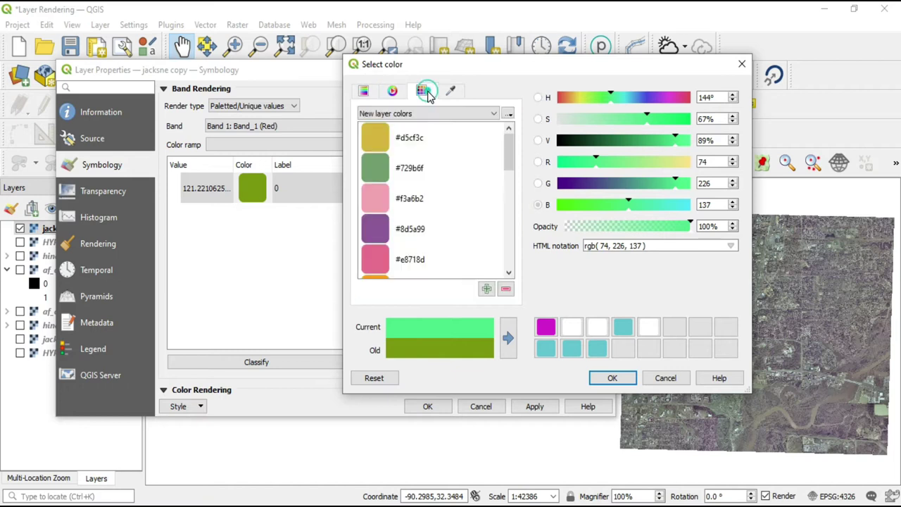
- Sample the blue rgb(96, 136, 185) of the Information icon with a 1 px radius and store it in the first custom color swatch
{"action": "left_click", "coordinate": [451, 93]}
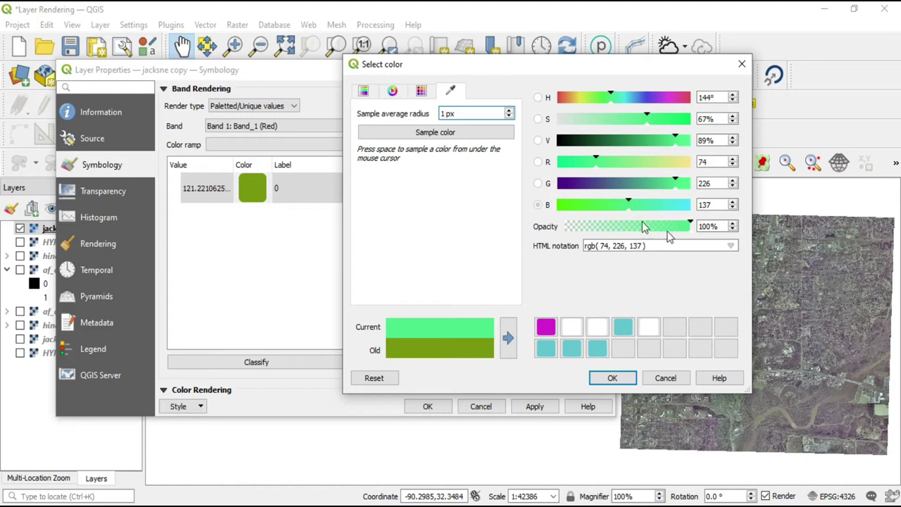
{"action": "left_click", "coordinate": [469, 133]}
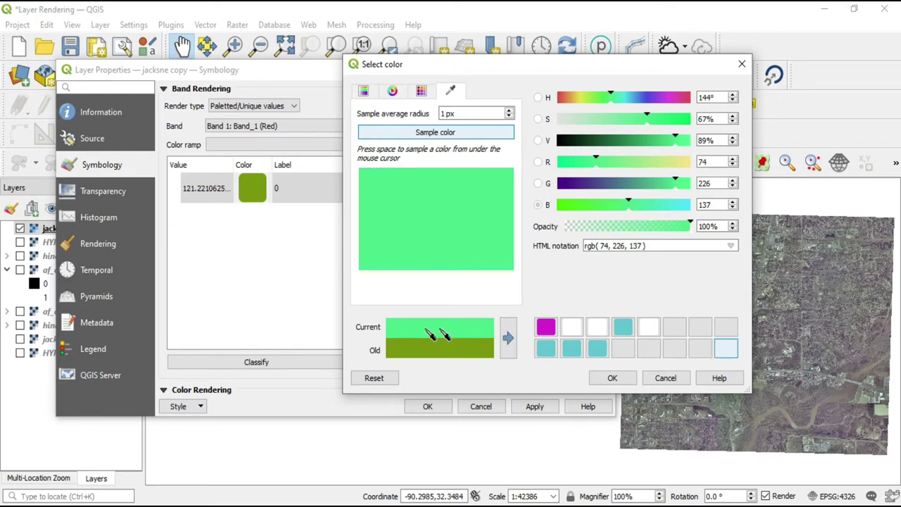
{"action": "left_click", "coordinate": [79, 119]}
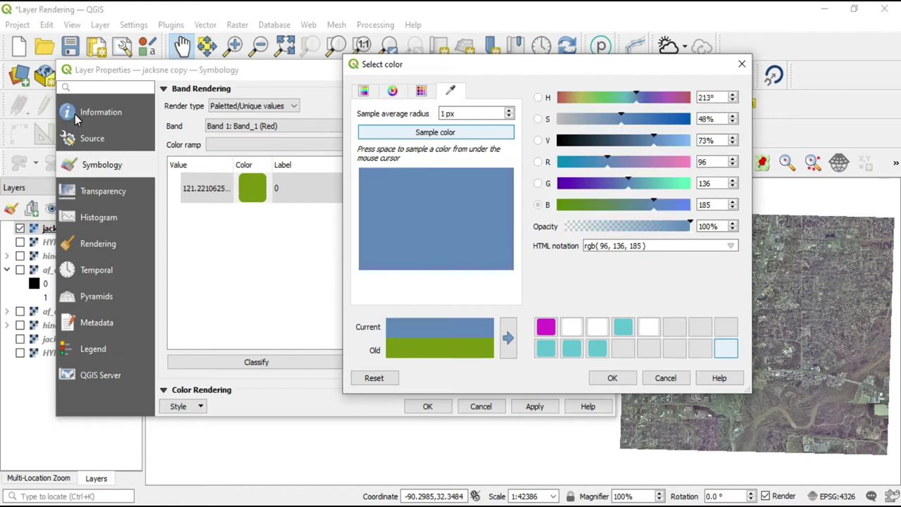
{"action": "left_click", "coordinate": [508, 337]}
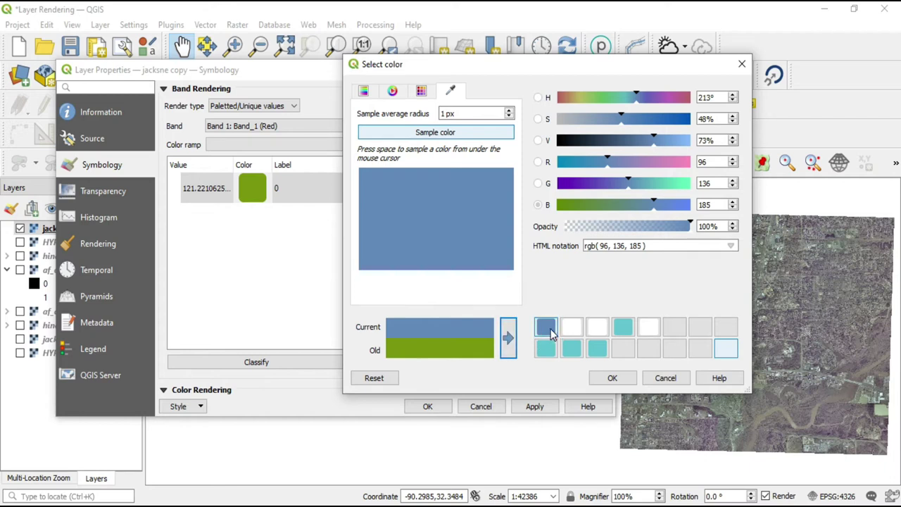
{"action": "left_click", "coordinate": [421, 90]}
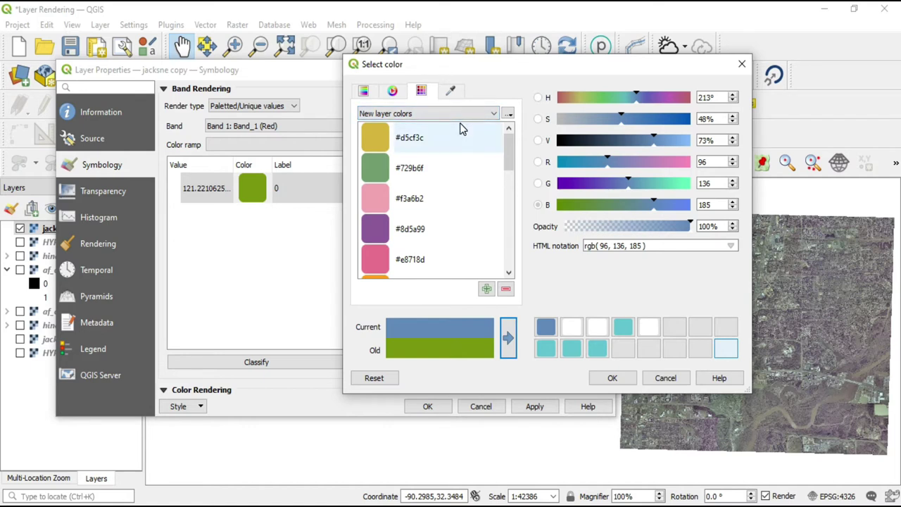
- Create a new color palette named My colors
{"action": "left_click", "coordinate": [508, 114]}
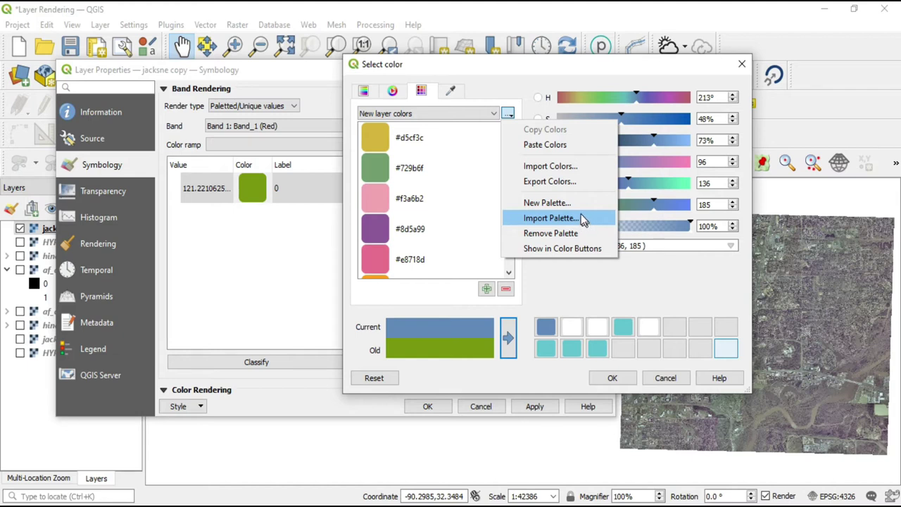
{"action": "left_click", "coordinate": [546, 203]}
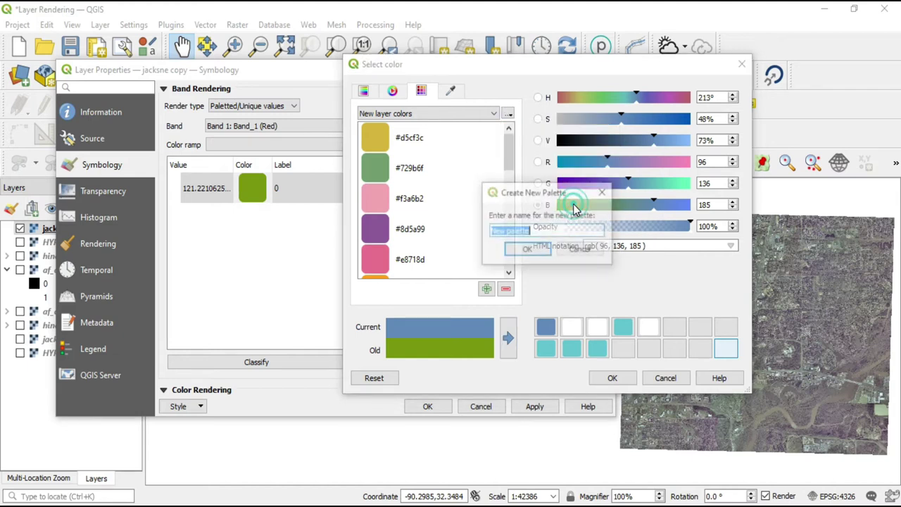
{"action": "key", "text": "BackSpace"}
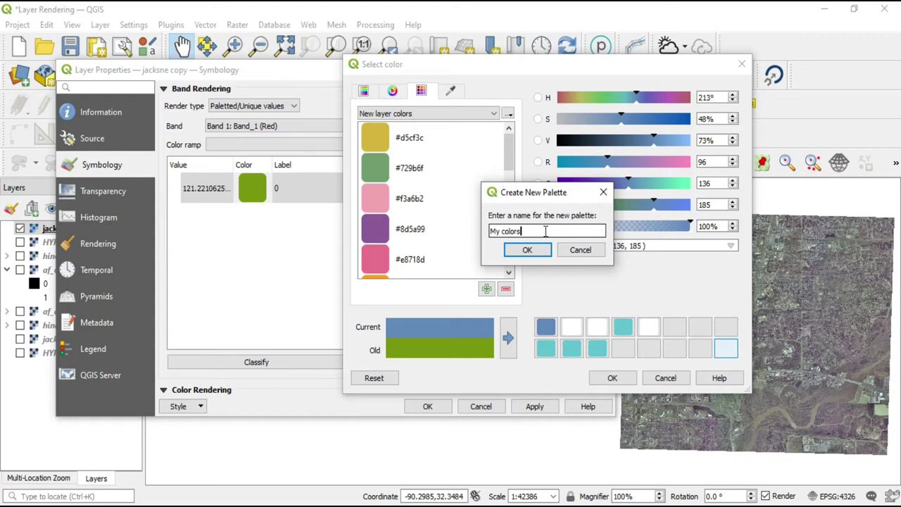
{"action": "left_click", "coordinate": [529, 251]}
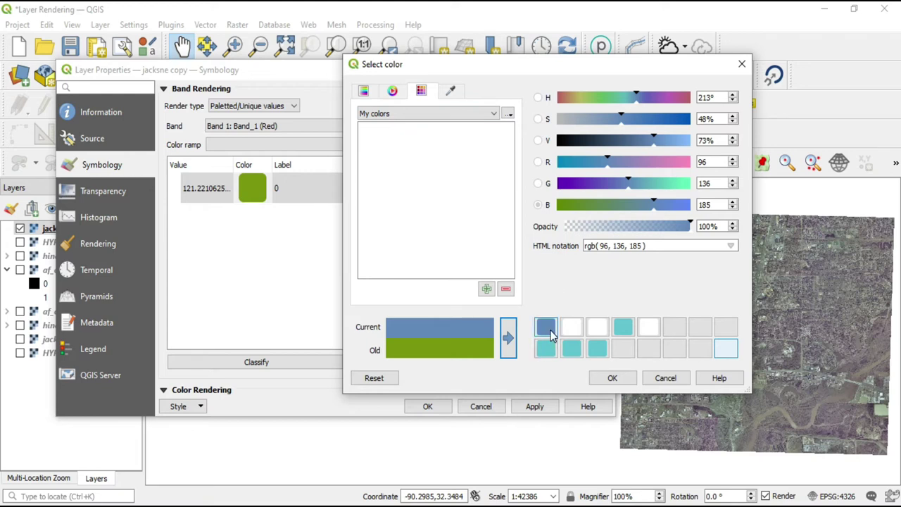
- Add the stored blue swatch to the My colors palette and apply the blue as the class color on the layer
{"action": "mouse_move", "coordinate": [554, 331]}
{"action": "left_click_drag", "start_coordinate": [546, 328], "coordinate": [416, 207]}
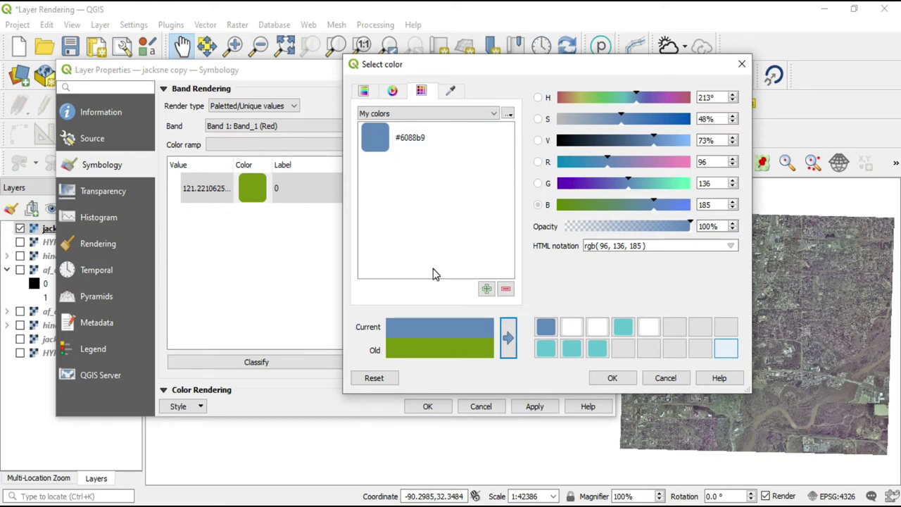
{"action": "left_click", "coordinate": [622, 380]}
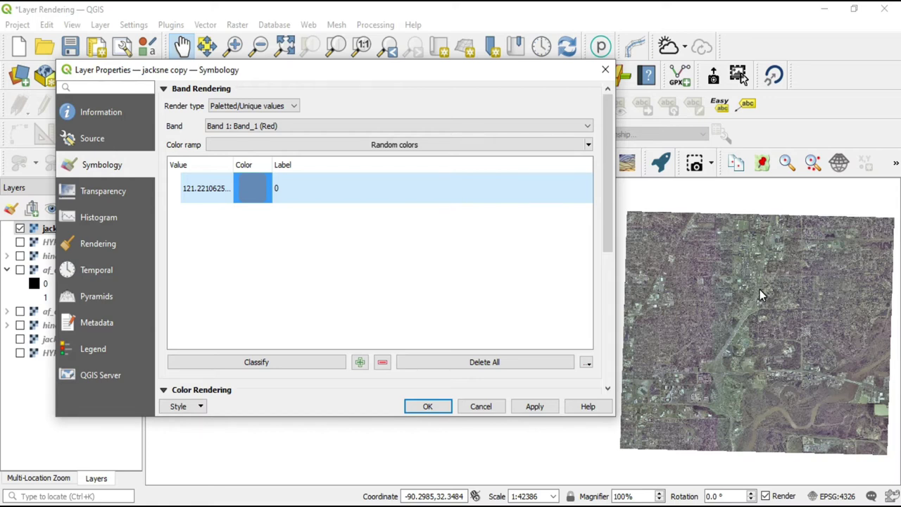
{"action": "left_click", "coordinate": [554, 407]}
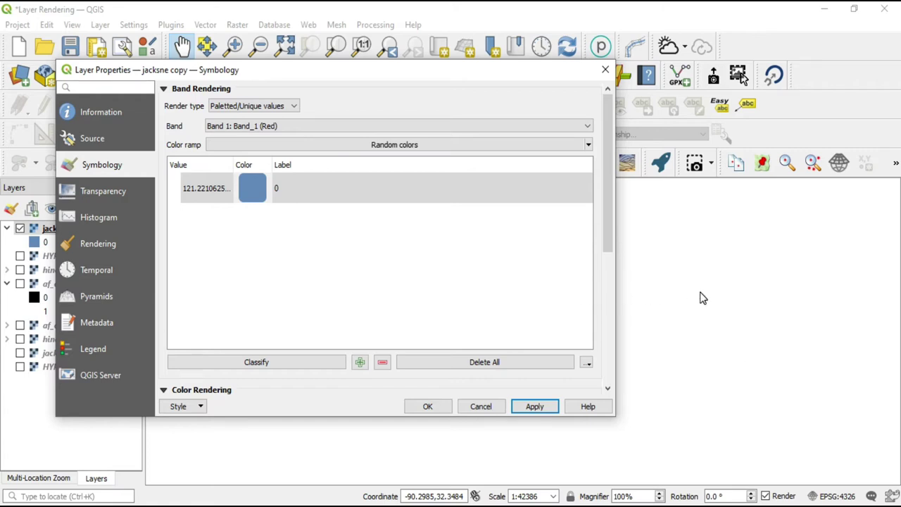
- Set the blue class's value to the whole number 121 and apply it to the layer
{"action": "left_click_drag", "start_coordinate": [492, 72], "coordinate": [478, 96]}
{"action": "left_click", "coordinate": [223, 205]}
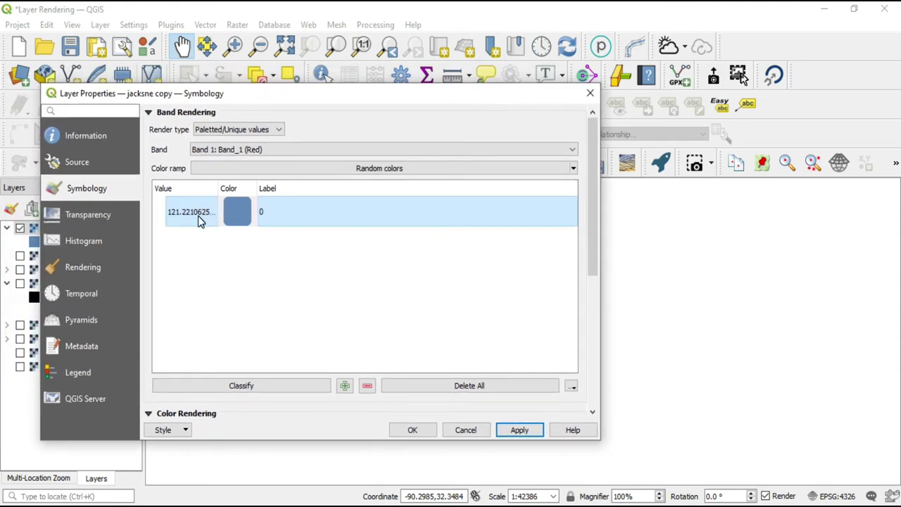
{"action": "double_click", "coordinate": [197, 213]}
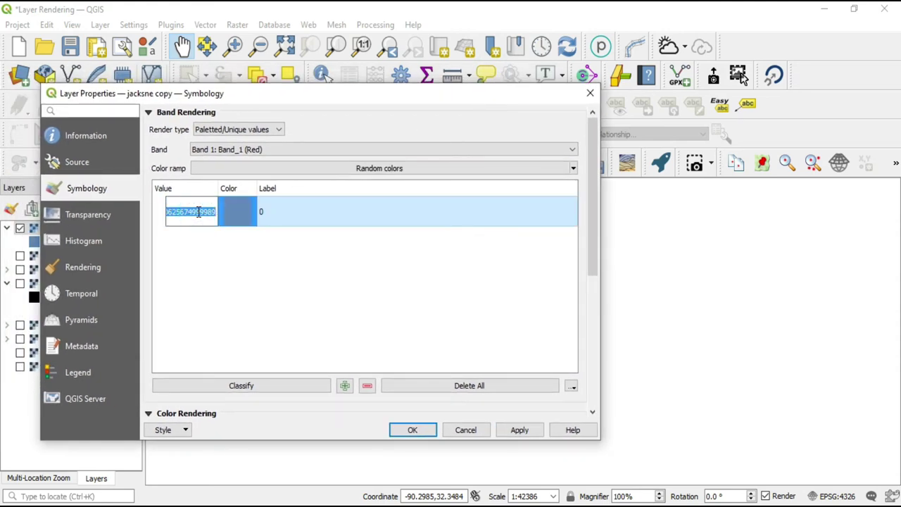
{"action": "key", "text": "BackSpace"}
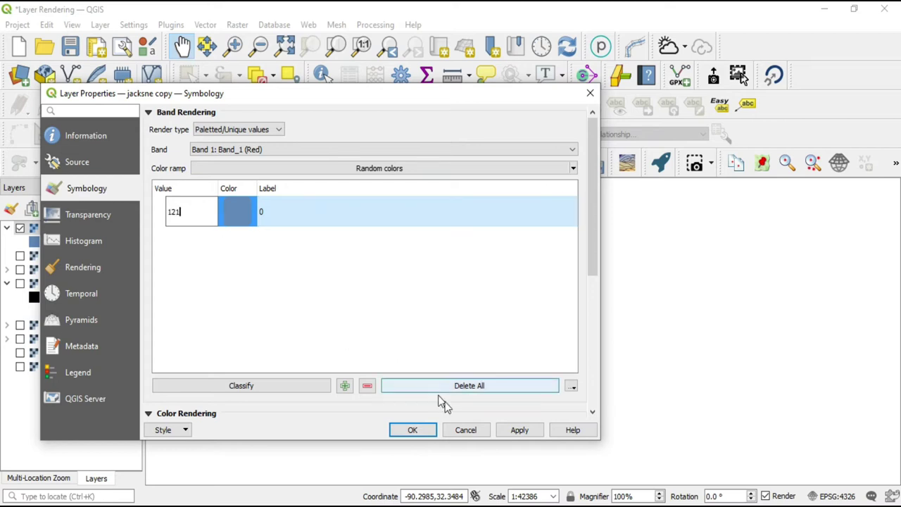
{"action": "left_click", "coordinate": [532, 435]}
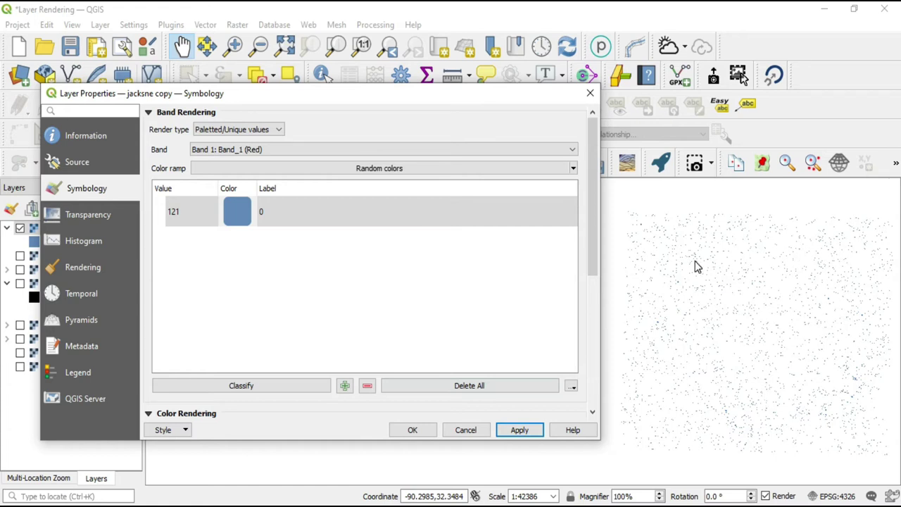
- Close the layer properties and examine the scattered blue class pixels of the jacksne copy raster up close
{"action": "left_click", "coordinate": [552, 203]}
{"action": "left_click", "coordinate": [589, 93]}
{"action": "left_click", "coordinate": [233, 45]}
{"action": "left_click_drag", "start_coordinate": [694, 272], "coordinate": [831, 422]}
{"action": "left_click_drag", "start_coordinate": [535, 284], "coordinate": [676, 405]}
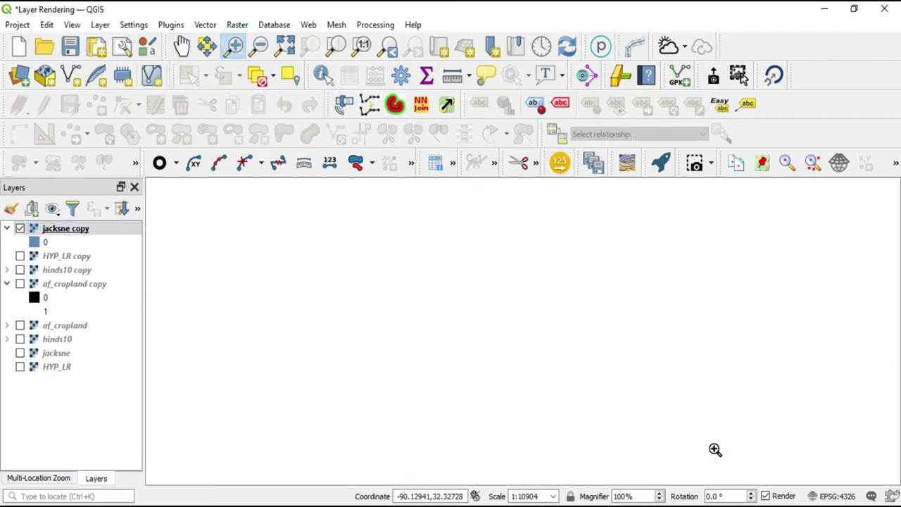
{"action": "left_click_drag", "start_coordinate": [537, 264], "coordinate": [677, 425]}
{"action": "left_click_drag", "start_coordinate": [540, 305], "coordinate": [637, 404]}
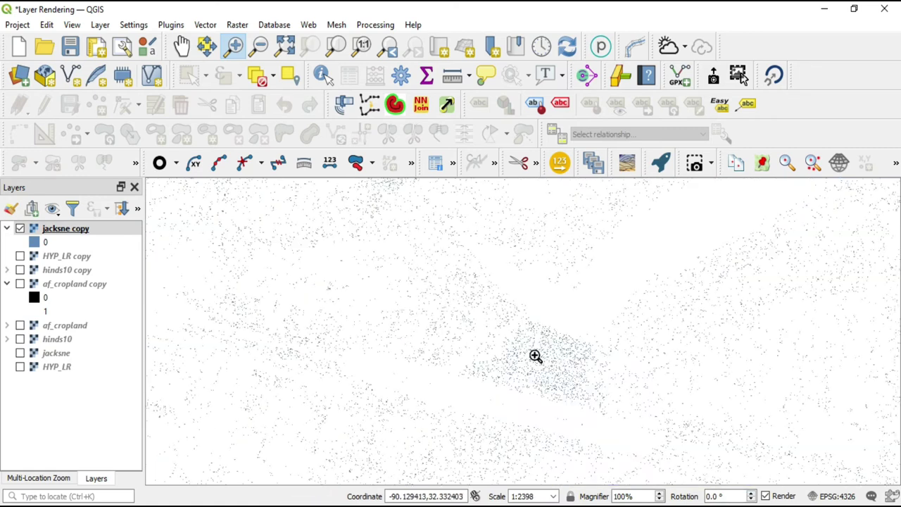
{"action": "left_click_drag", "start_coordinate": [453, 314], "coordinate": [597, 422]}
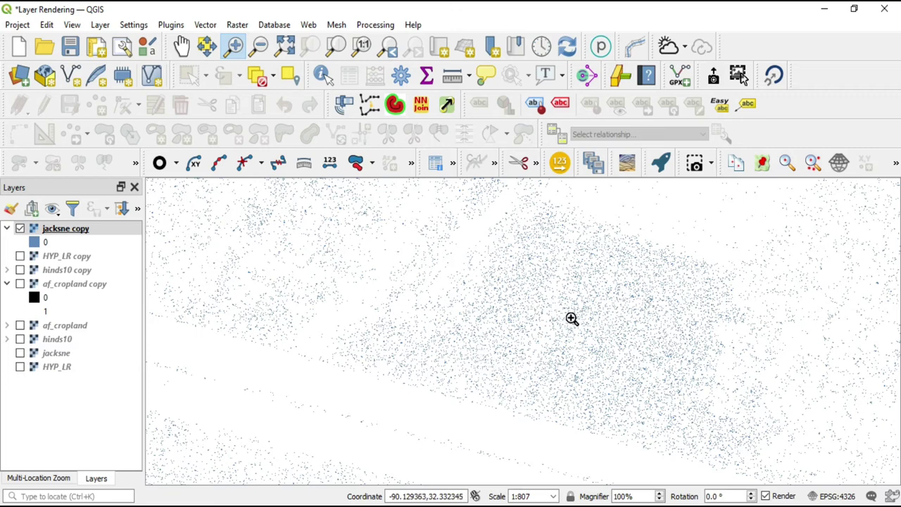
- Recheck the layer's palette class and bring the whole raster back into view, clear of the properties dialog area
{"action": "double_click", "coordinate": [90, 229]}
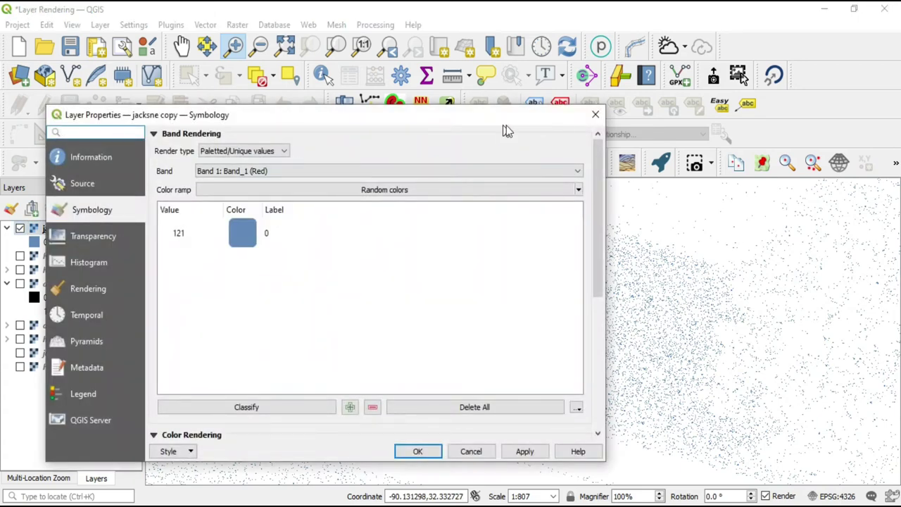
{"action": "left_click", "coordinate": [595, 114]}
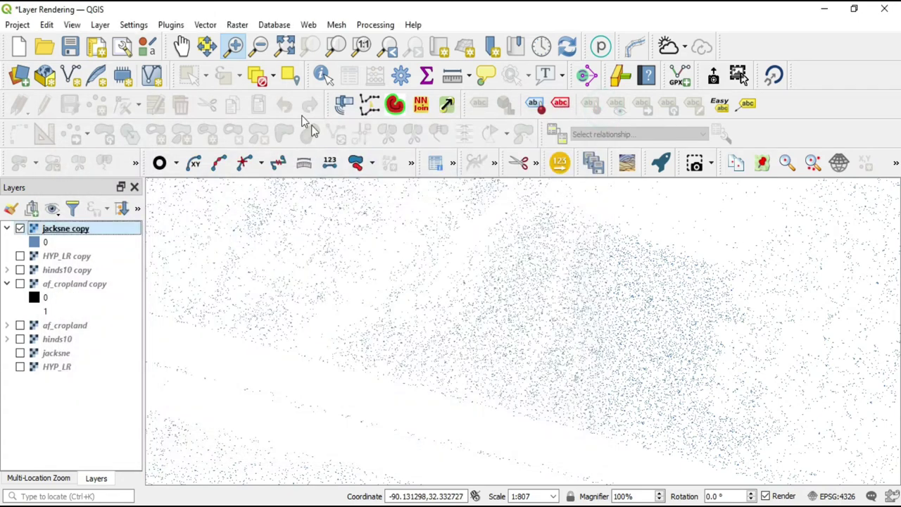
{"action": "left_click", "coordinate": [285, 47]}
{"action": "left_click_drag", "start_coordinate": [501, 323], "coordinate": [152, 180]}
{"action": "left_click", "coordinate": [285, 47]}
{"action": "left_click", "coordinate": [181, 47]}
{"action": "left_click_drag", "start_coordinate": [452, 287], "coordinate": [647, 288]}
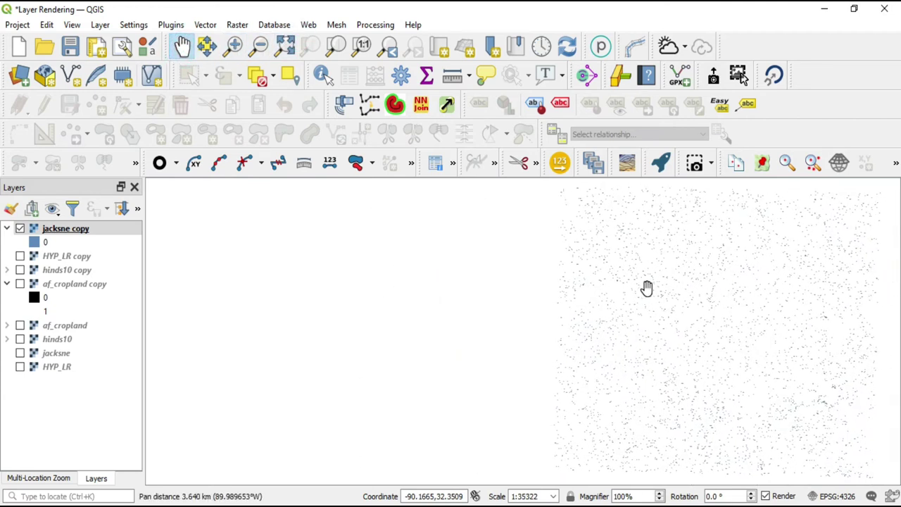
- Review the Band 1 statistics in the jacksne copy layer's properties
{"action": "double_click", "coordinate": [80, 229]}
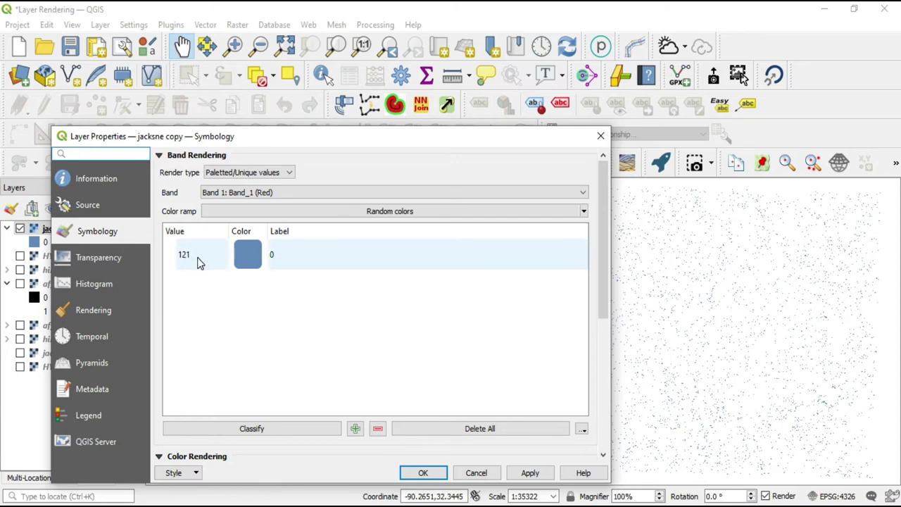
{"action": "left_click", "coordinate": [126, 182]}
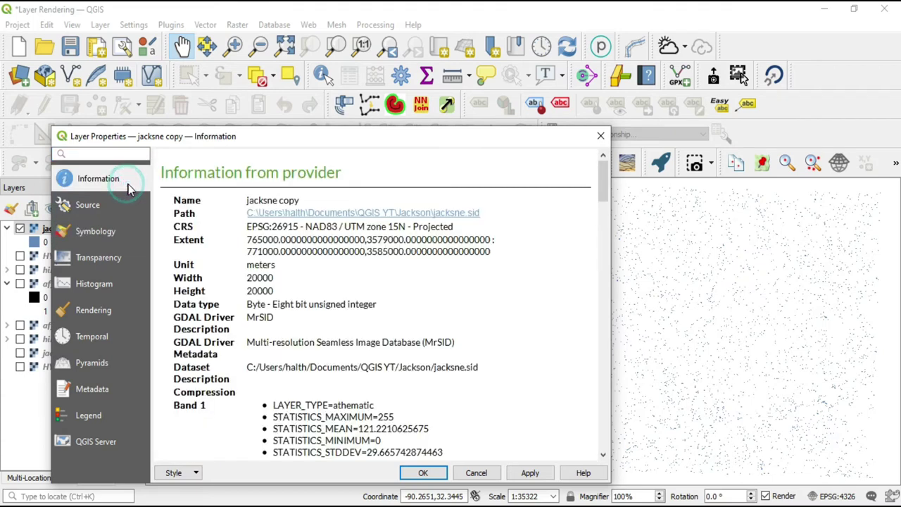
{"action": "scroll", "coordinate": [312, 257], "scroll_direction": "down", "scroll_amount": 2}
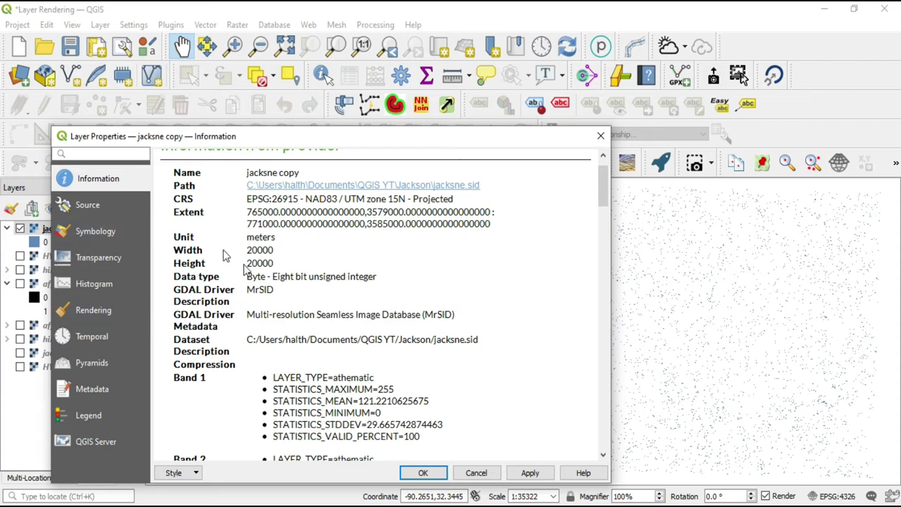
- Add a second class to the Band 1 palette and set its value to 155
{"action": "left_click", "coordinate": [111, 228]}
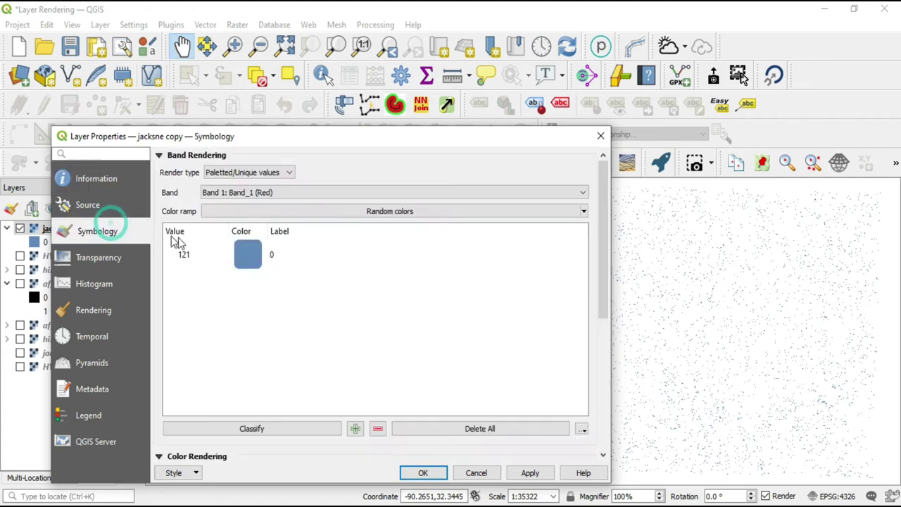
{"action": "left_click", "coordinate": [354, 429]}
{"action": "left_click", "coordinate": [190, 281]}
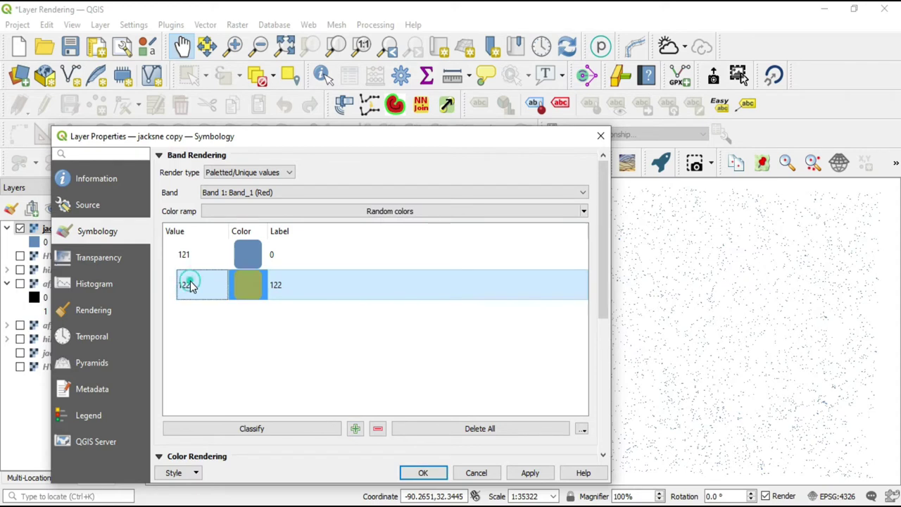
{"action": "double_click", "coordinate": [200, 291]}
{"action": "key", "text": "BackSpace"}
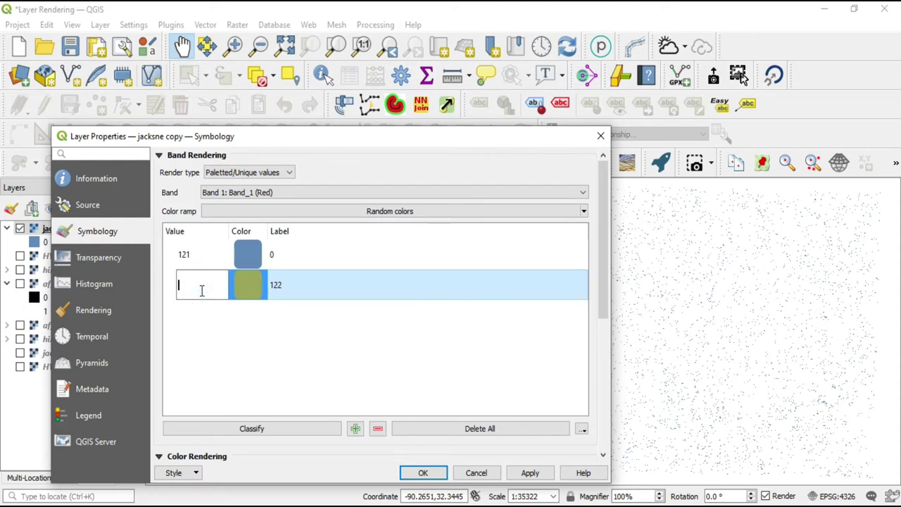
{"action": "type", "text": "155"}
- Label the second class 155 and apply the palette to the layer
{"action": "left_click", "coordinate": [287, 286]}
{"action": "double_click", "coordinate": [284, 287]}
{"action": "key", "text": "BackSpace"}
{"action": "type", "text": "155"}
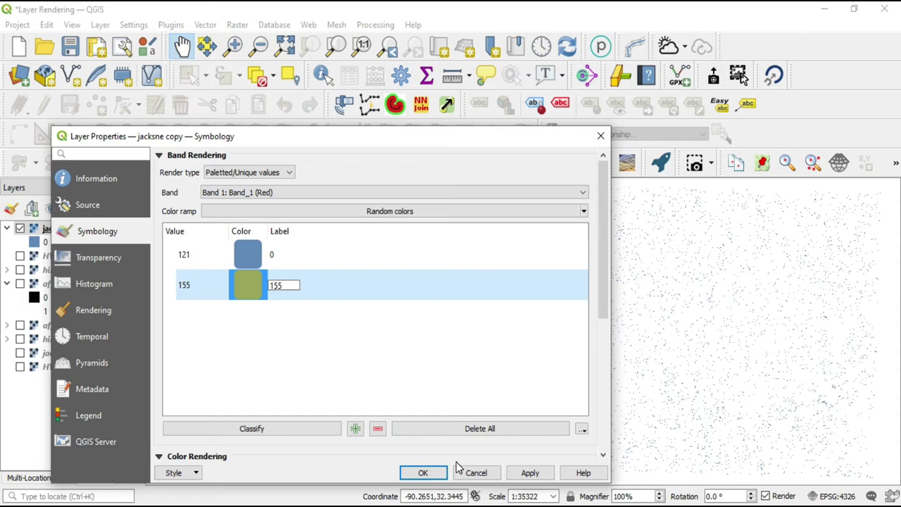
{"action": "left_click", "coordinate": [532, 473]}
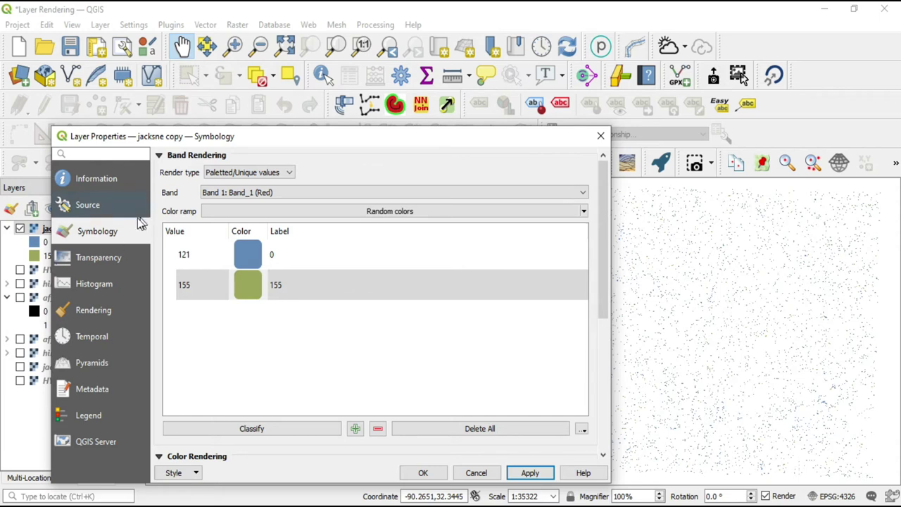
- Recheck the raster's band statistics and delete all classes from the Band 1 palette
{"action": "left_click", "coordinate": [86, 182]}
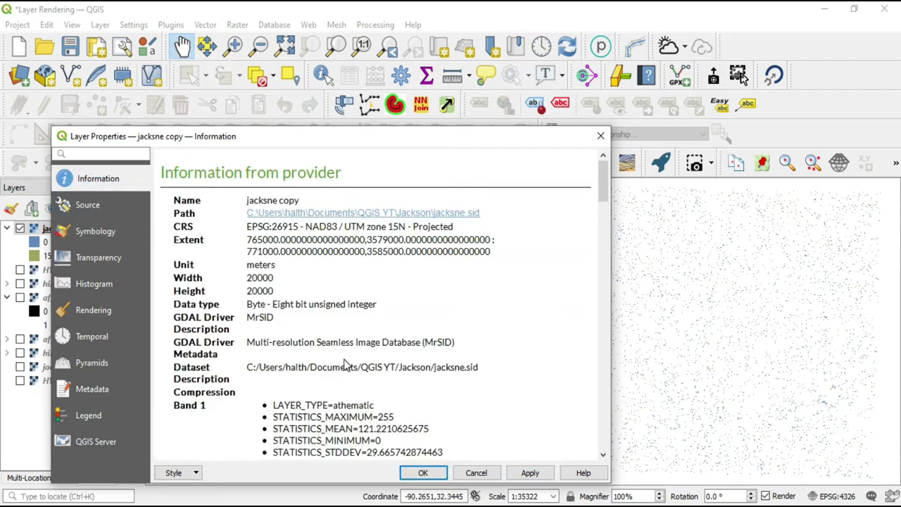
{"action": "scroll", "coordinate": [346, 366], "scroll_direction": "down", "scroll_amount": 1}
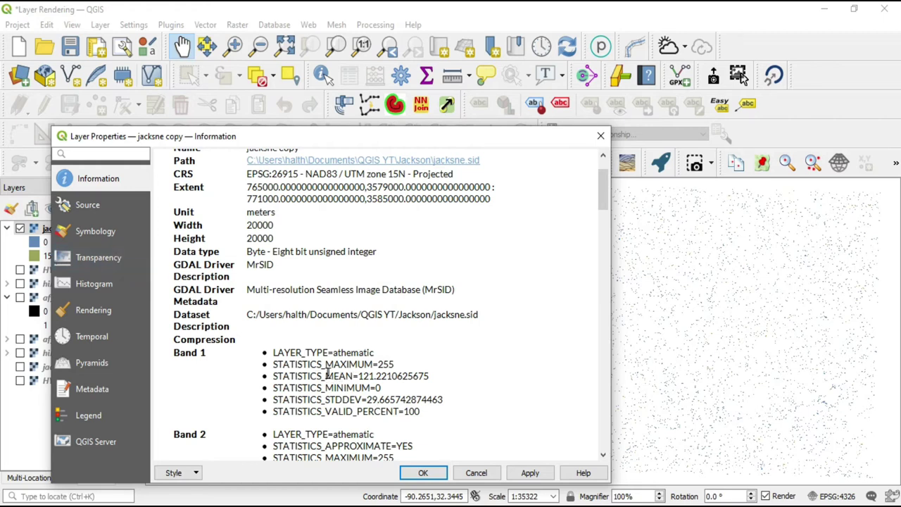
{"action": "left_click", "coordinate": [112, 238]}
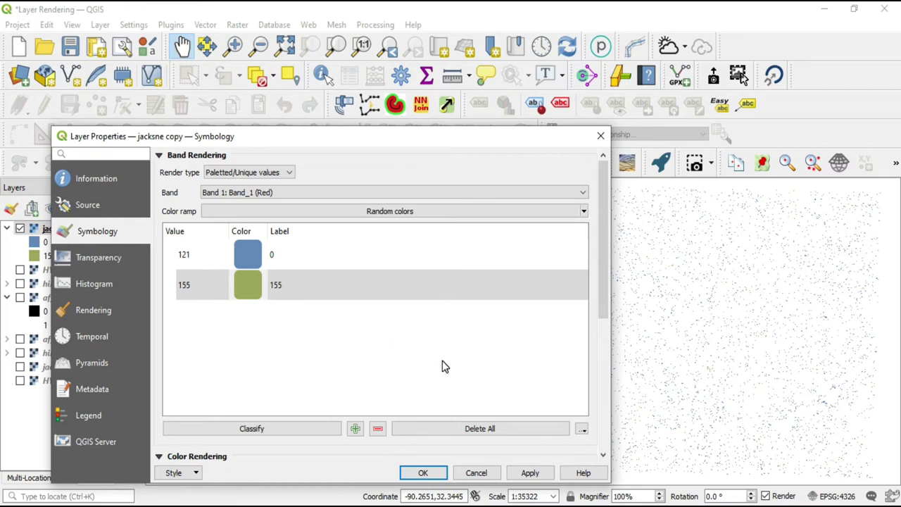
{"action": "left_click", "coordinate": [498, 428]}
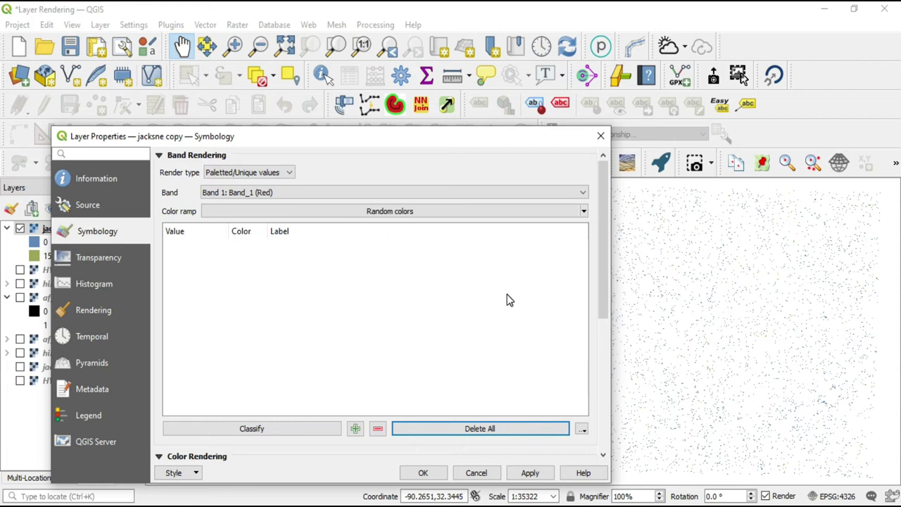
- Start a new color ramp of type Gradient for the palette and switch it from Continuous to Discrete
{"action": "left_click", "coordinate": [583, 214]}
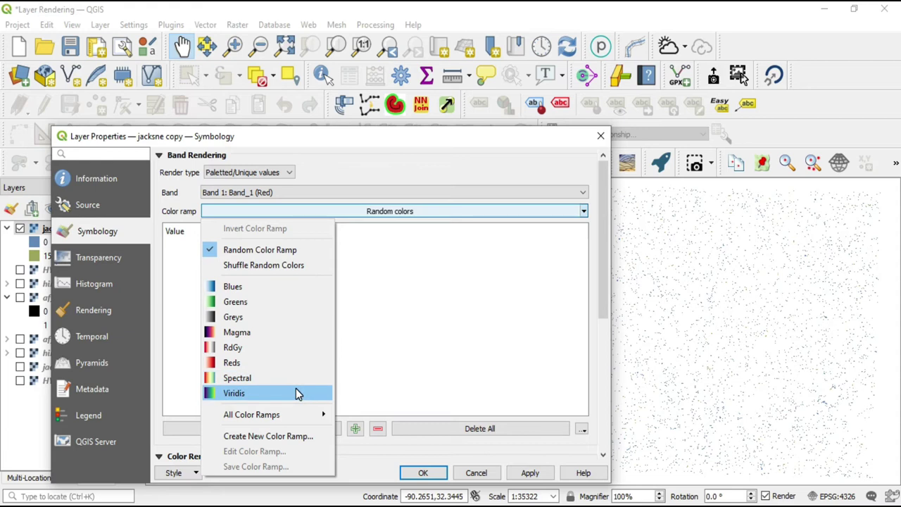
{"action": "mouse_move", "coordinate": [283, 414]}
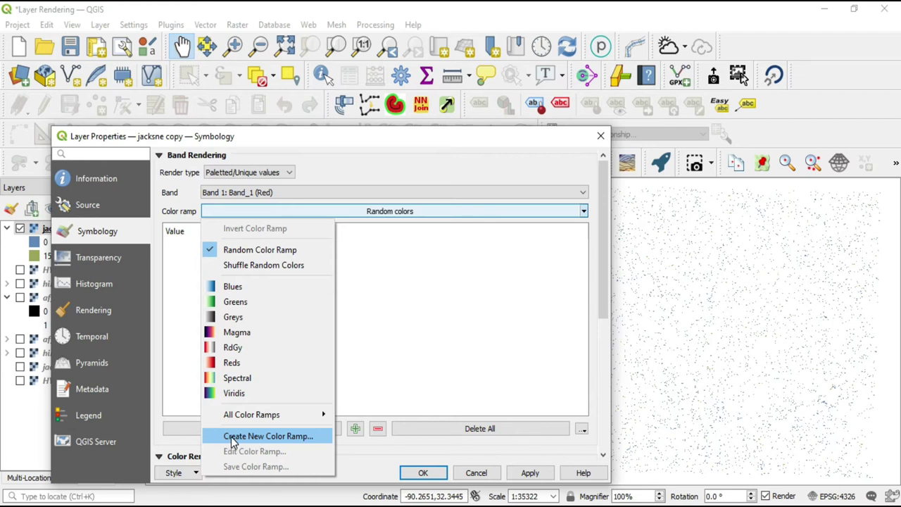
{"action": "left_click", "coordinate": [285, 434]}
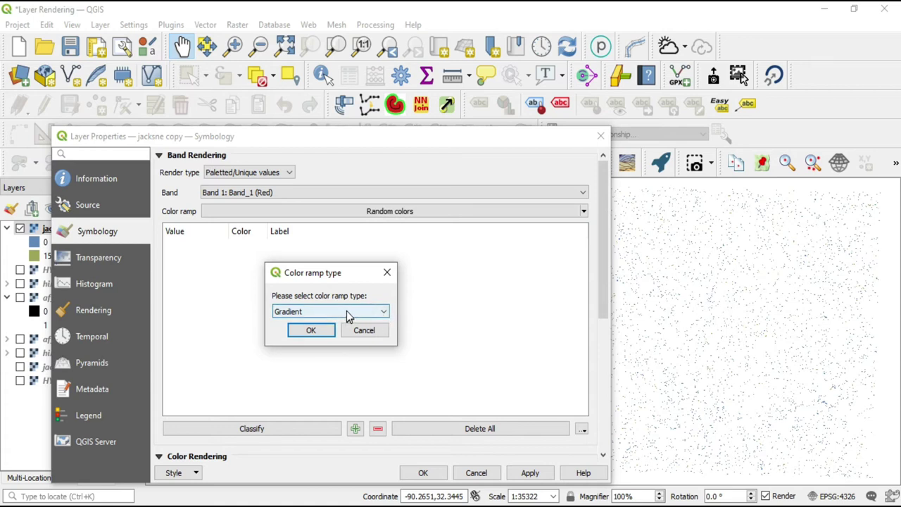
{"action": "left_click", "coordinate": [310, 331]}
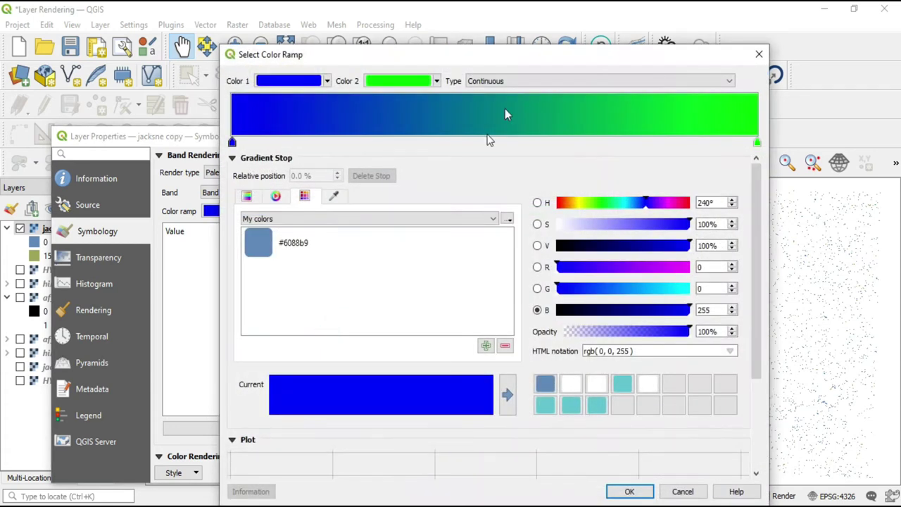
{"action": "left_click_drag", "start_coordinate": [551, 58], "coordinate": [626, 46]}
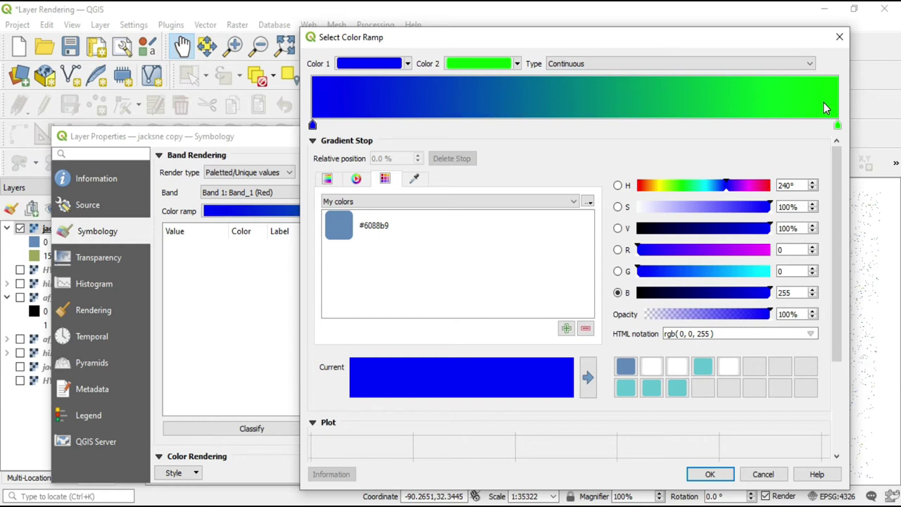
{"action": "left_click", "coordinate": [617, 66]}
{"action": "left_click", "coordinate": [616, 79]}
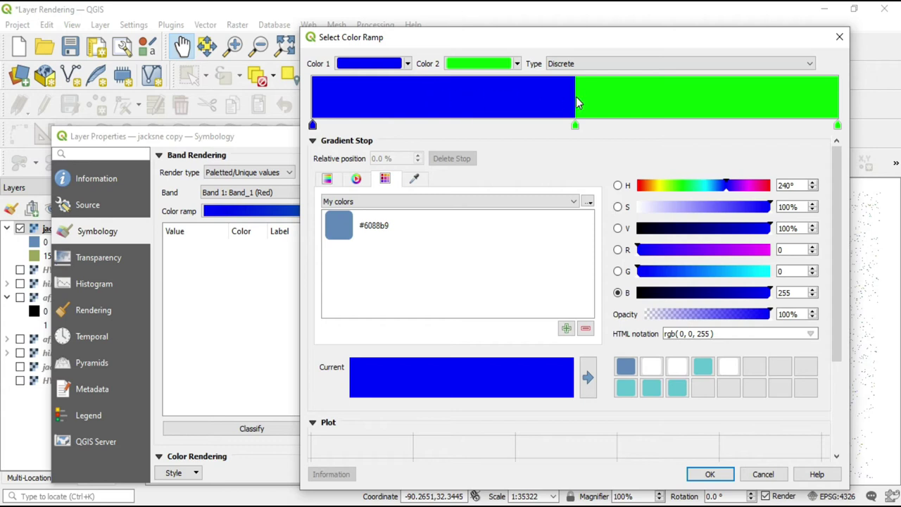
- Switch the color ramp back to Continuous and plot its opacity, lightness, saturation and hue curves
{"action": "left_click", "coordinate": [623, 65]}
{"action": "left_click", "coordinate": [611, 84]}
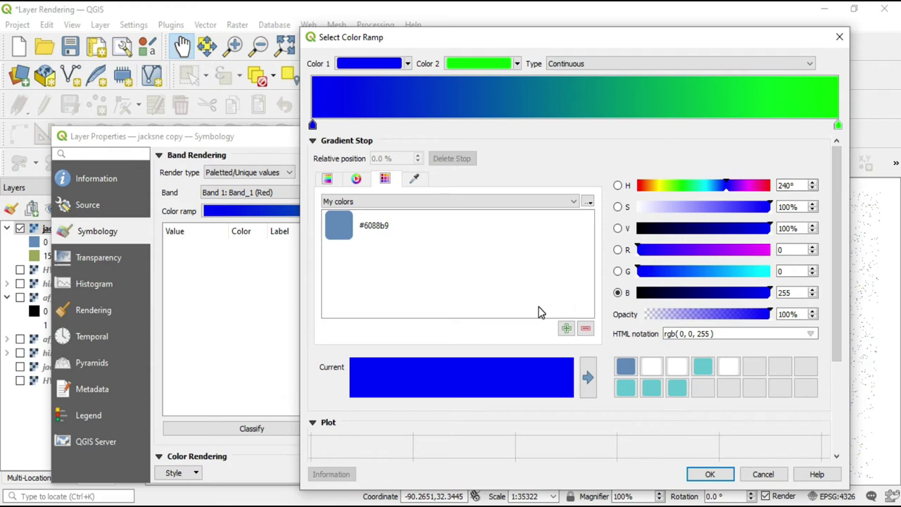
{"action": "left_click_drag", "start_coordinate": [836, 181], "coordinate": [841, 306]}
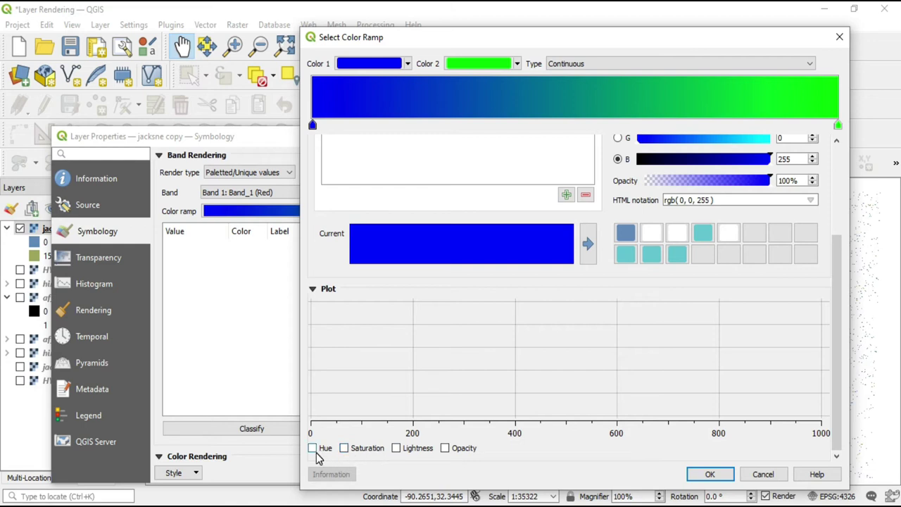
{"action": "left_click", "coordinate": [446, 450]}
{"action": "left_click", "coordinate": [397, 449]}
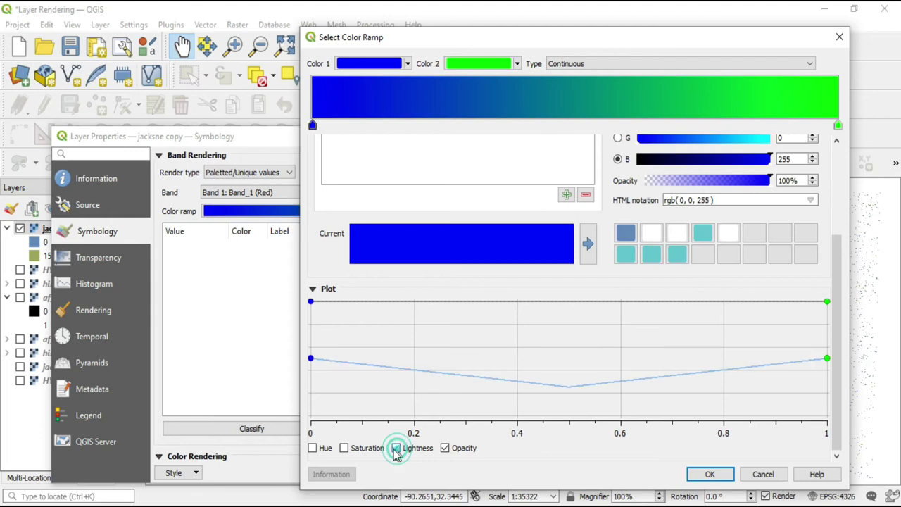
{"action": "left_click", "coordinate": [345, 449]}
{"action": "left_click", "coordinate": [314, 451]}
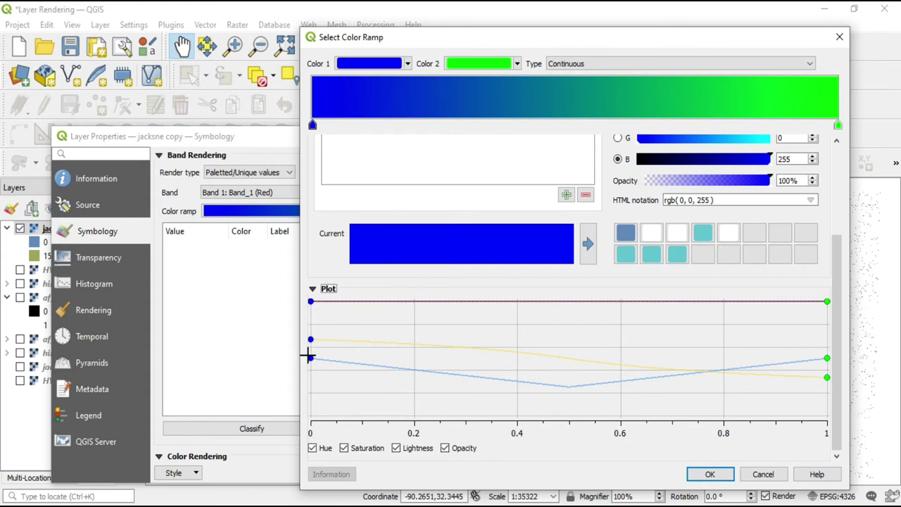
- Darken the ramp's blue start color to rgb(0, 0, 195) by adjusting its lightness point in the plot
{"action": "left_click_drag", "start_coordinate": [310, 358], "coordinate": [312, 383]}
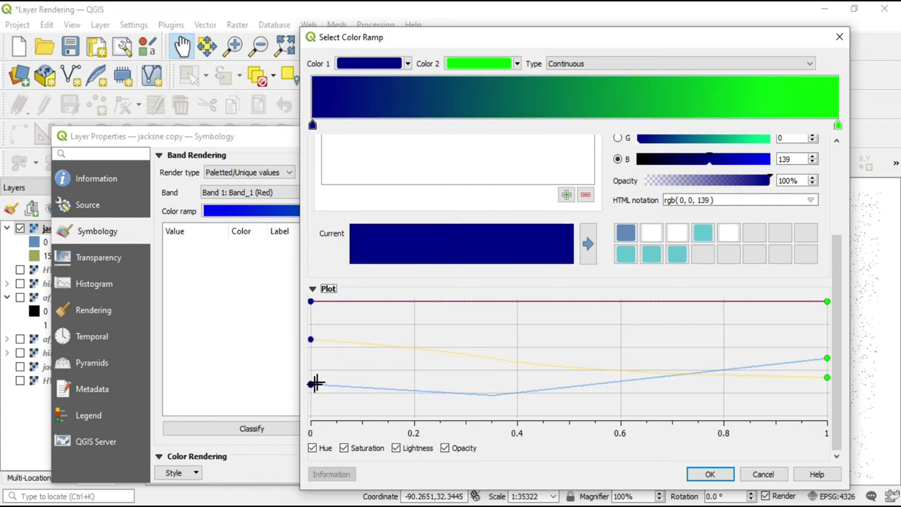
{"action": "scroll", "coordinate": [836, 344], "scroll_direction": "up", "scroll_amount": 5}
{"action": "scroll", "coordinate": [834, 341], "scroll_direction": "down", "scroll_amount": 4}
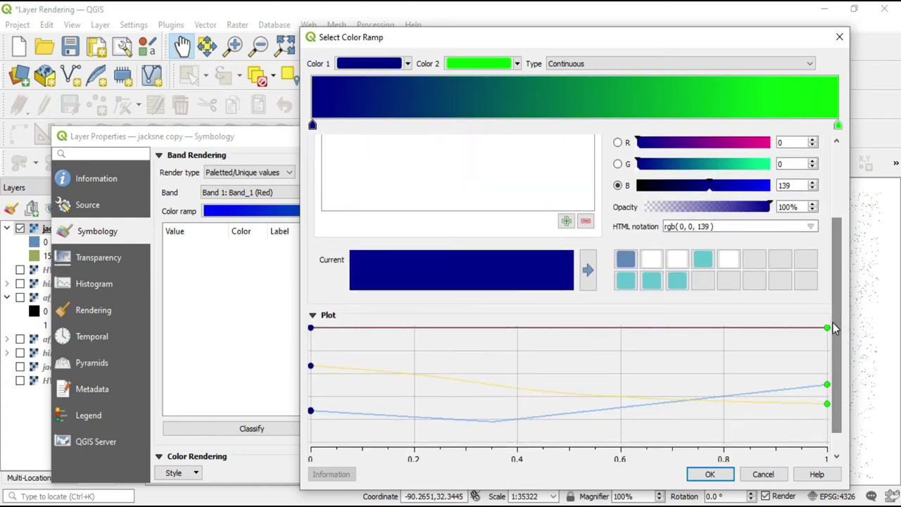
{"action": "scroll", "coordinate": [832, 356], "scroll_direction": "up", "scroll_amount": 3}
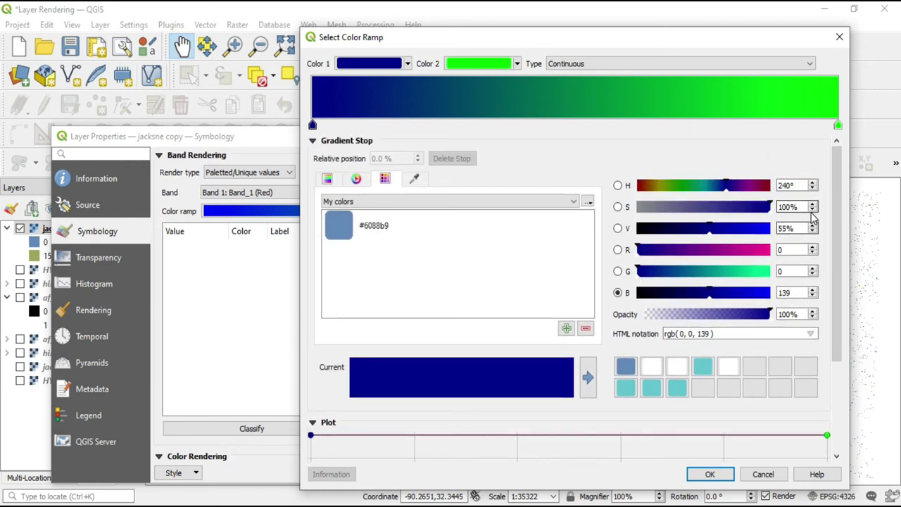
{"action": "scroll", "coordinate": [837, 233], "scroll_direction": "down", "scroll_amount": 5}
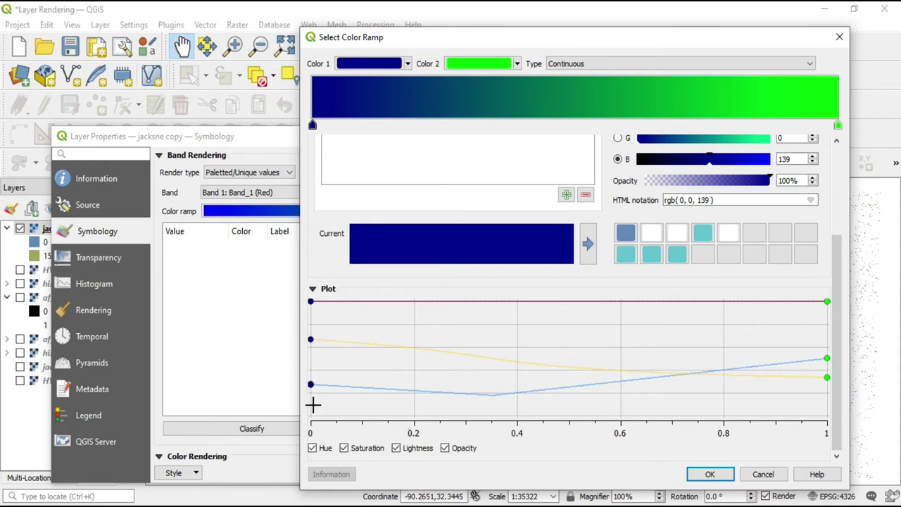
{"action": "mouse_move", "coordinate": [312, 384]}
{"action": "left_mouse_down"}
{"action": "mouse_move", "coordinate": [312, 398]}
{"action": "mouse_move", "coordinate": [312, 372]}
{"action": "left_mouse_up"}
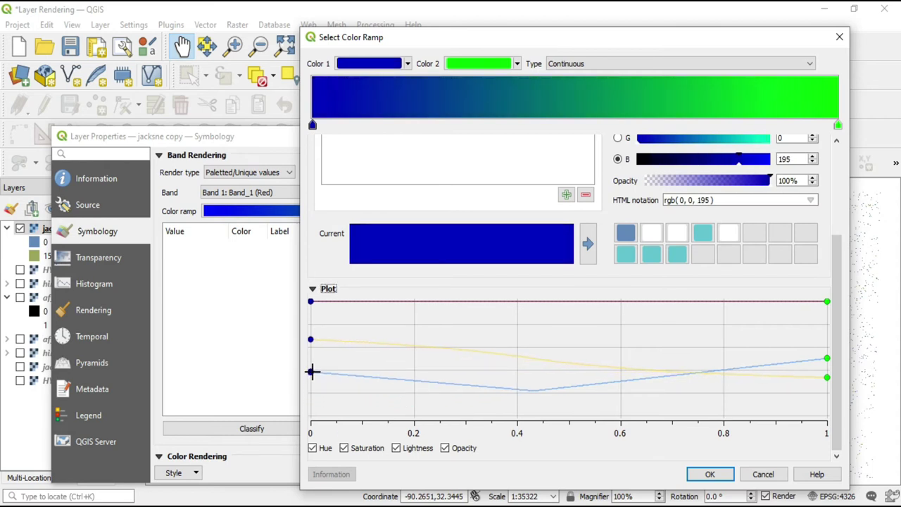
- Shift the hue of the ramp's start color slightly in the plot, giving rgb(14, 0, 195)
{"action": "left_click", "coordinate": [313, 448]}
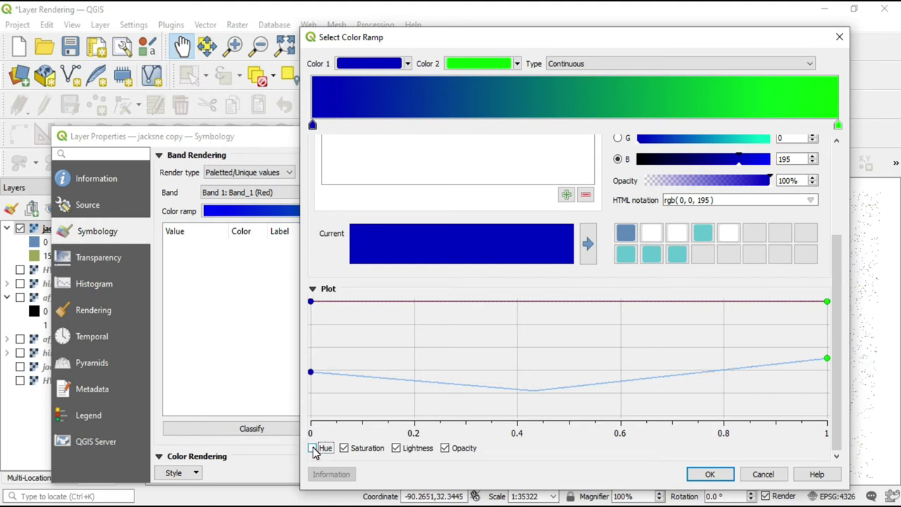
{"action": "left_click", "coordinate": [312, 449]}
{"action": "mouse_move", "coordinate": [311, 341]}
{"action": "left_mouse_down"}
{"action": "mouse_move", "coordinate": [310, 361]}
{"action": "mouse_move", "coordinate": [314, 322]}
{"action": "mouse_move", "coordinate": [314, 411]}
{"action": "mouse_move", "coordinate": [316, 328]}
{"action": "mouse_move", "coordinate": [312, 338]}
{"action": "left_mouse_up"}
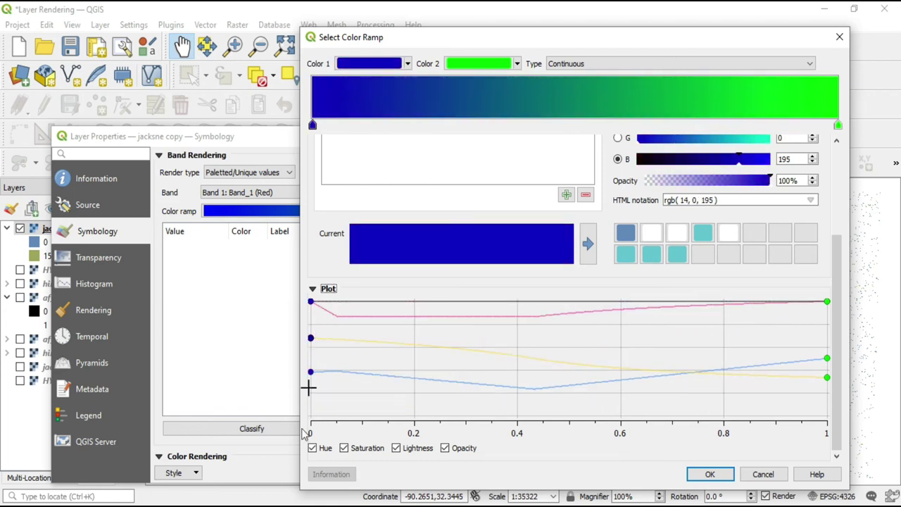
- Hide the hue curve, lower the start color's saturation in the plot to rgb(56, 49, 146) and accept the ramp
{"action": "left_click", "coordinate": [312, 449]}
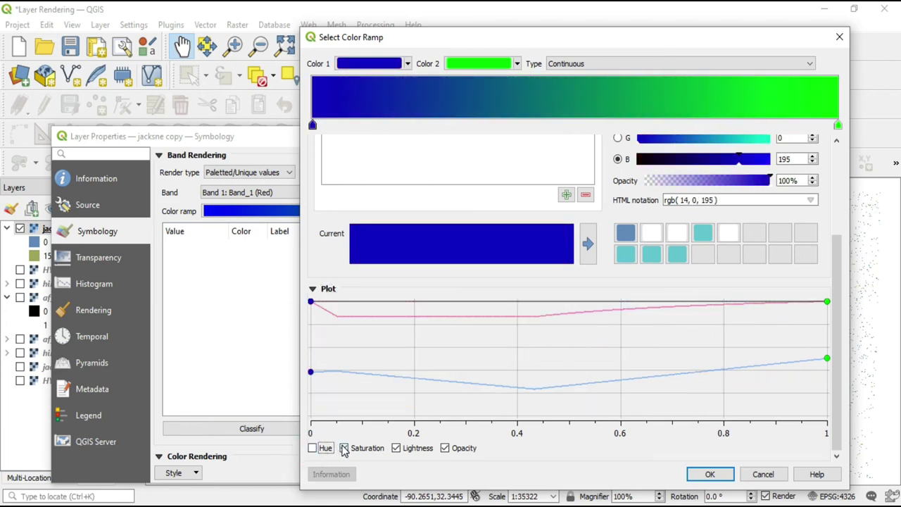
{"action": "left_click_drag", "start_coordinate": [310, 301], "coordinate": [316, 344]}
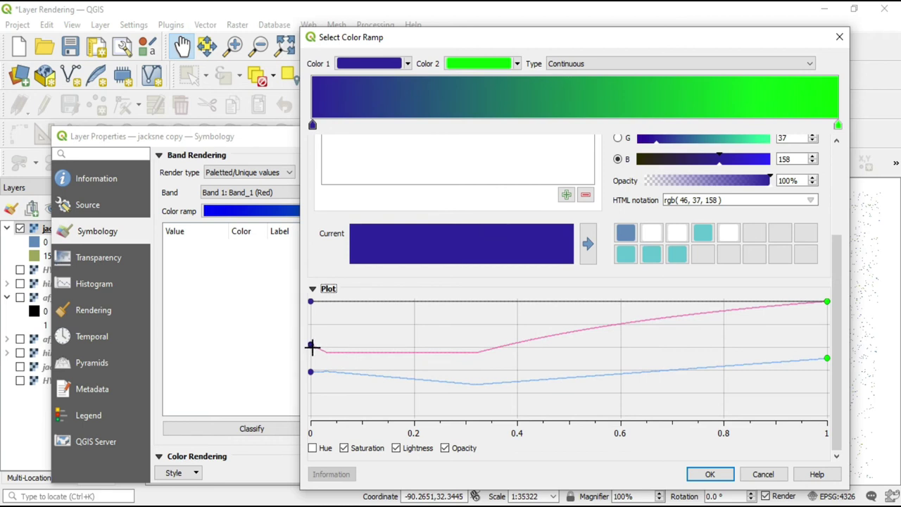
{"action": "left_click_drag", "start_coordinate": [312, 345], "coordinate": [324, 359]}
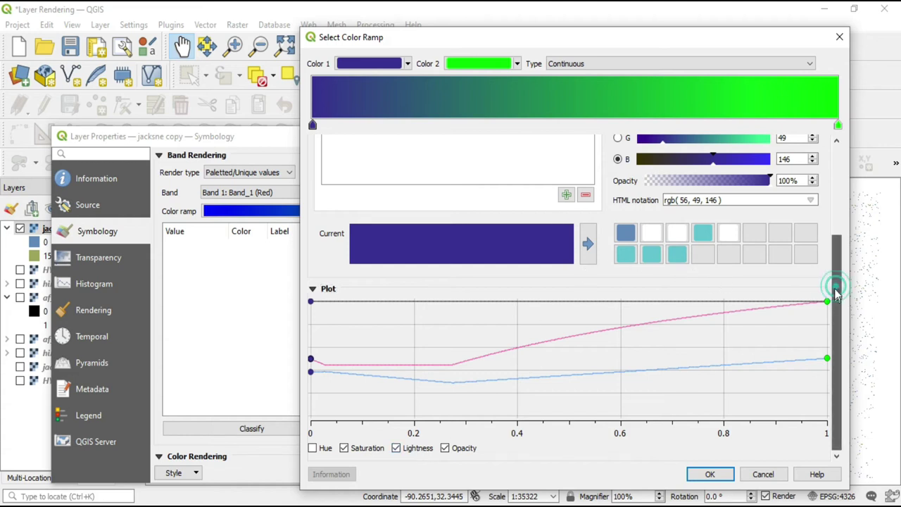
{"action": "left_click_drag", "start_coordinate": [836, 287], "coordinate": [843, 171]}
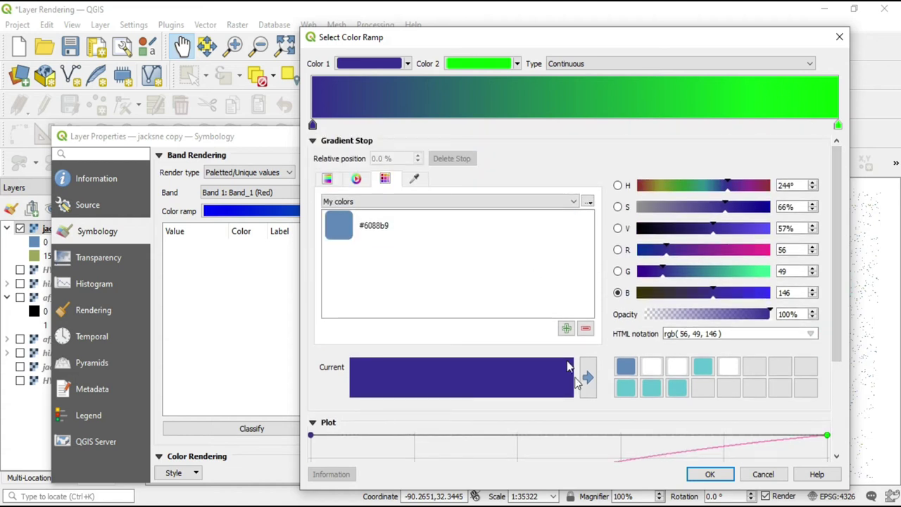
{"action": "left_click", "coordinate": [711, 474]}
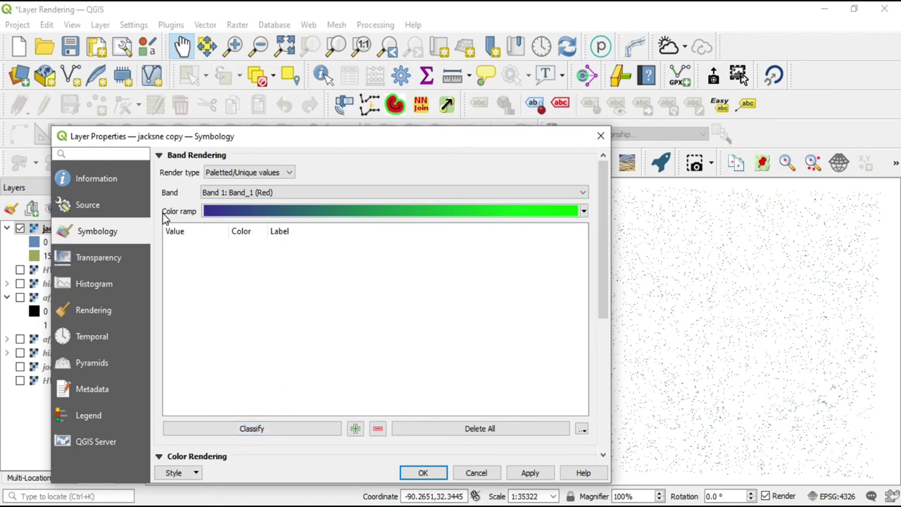
- Check the Band 1 statistics, then classify its unique values with the blue-to-green ramp applied to the layer
{"action": "left_click", "coordinate": [135, 176]}
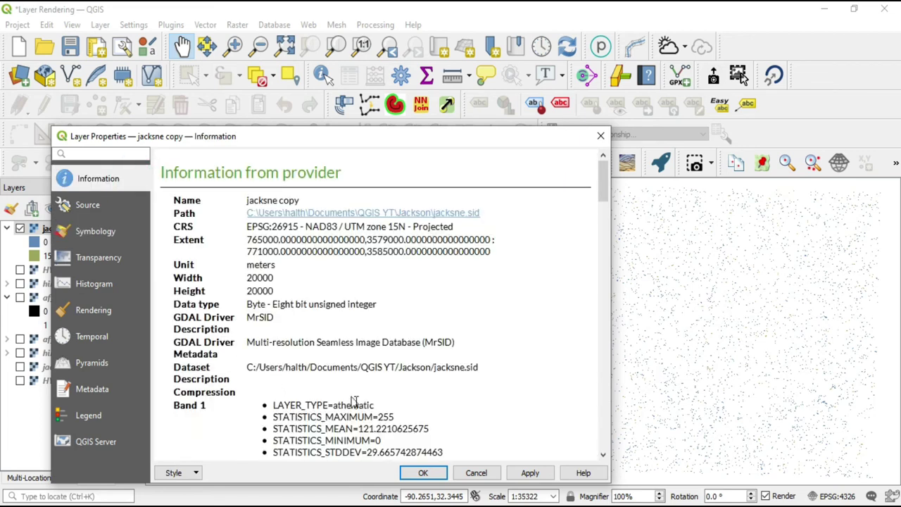
{"action": "scroll", "coordinate": [355, 401], "scroll_direction": "down", "scroll_amount": 2}
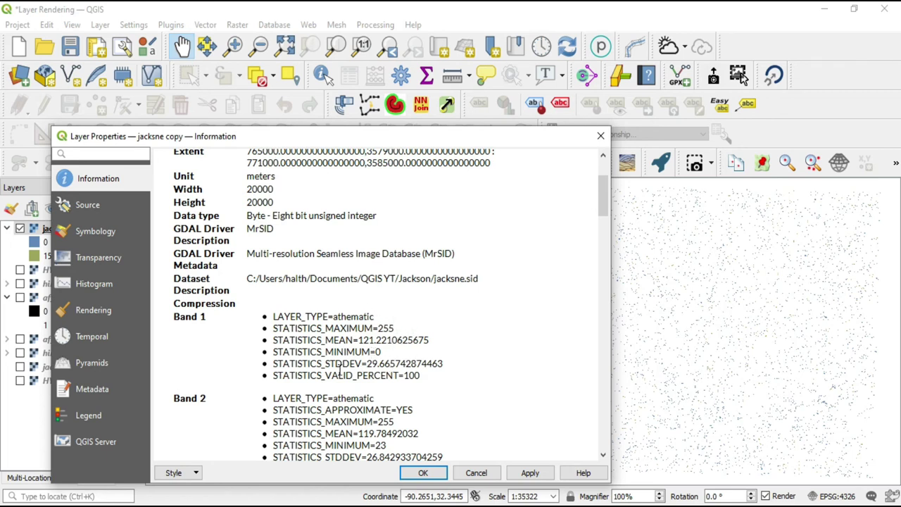
{"action": "left_click", "coordinate": [80, 232]}
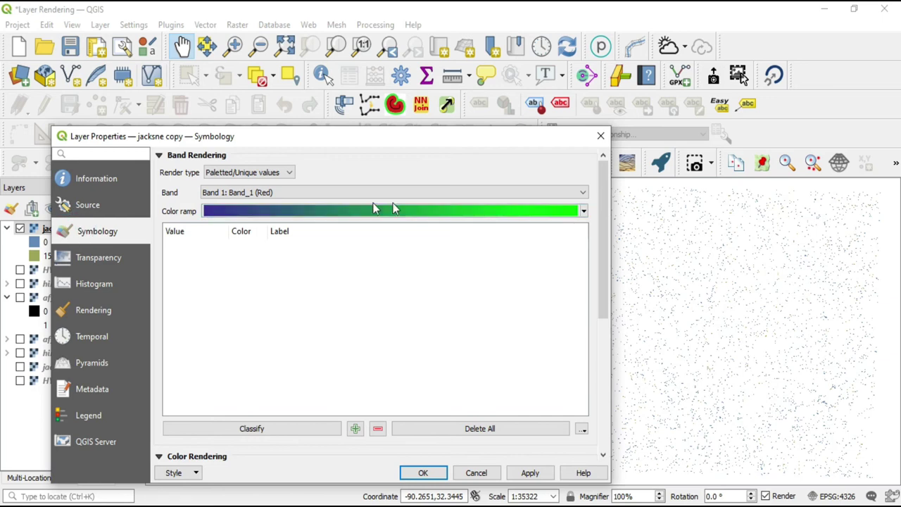
{"action": "left_click", "coordinate": [304, 429]}
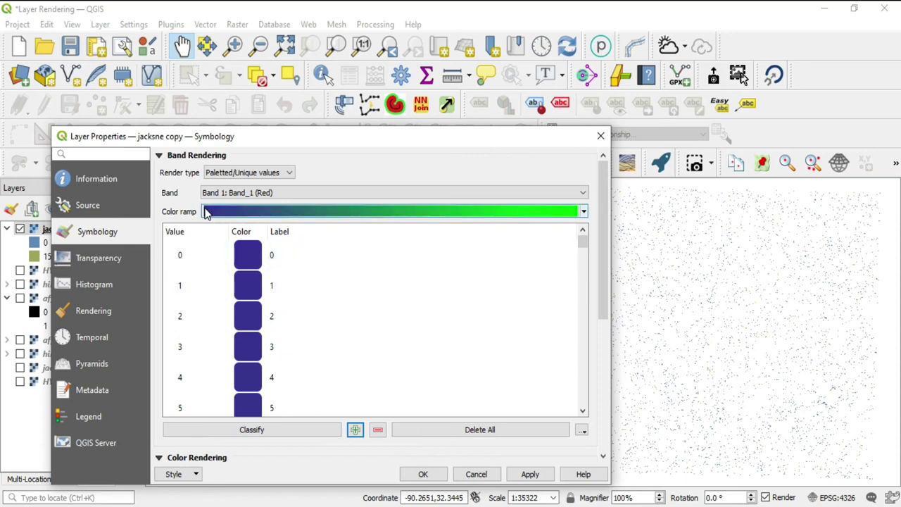
{"action": "mouse_move", "coordinate": [582, 237]}
{"action": "left_mouse_down"}
{"action": "mouse_move", "coordinate": [583, 412]}
{"action": "mouse_move", "coordinate": [584, 242]}
{"action": "left_mouse_up"}
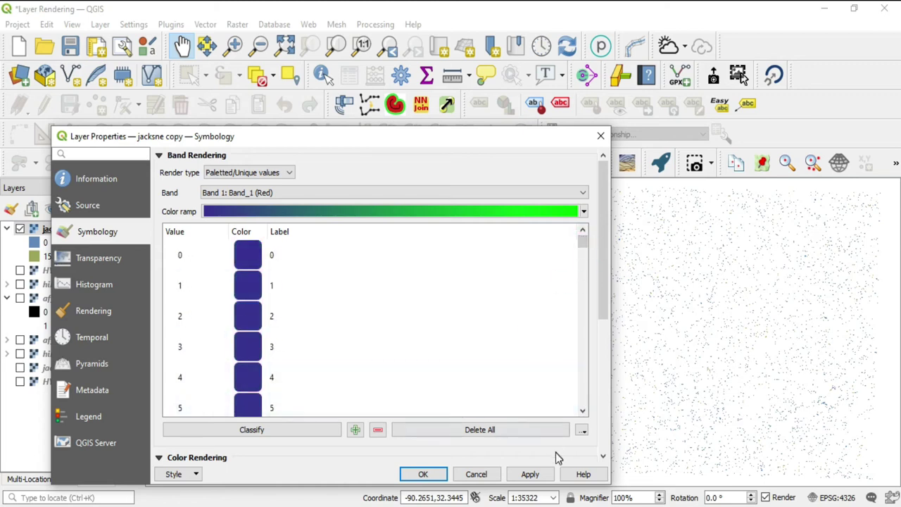
{"action": "left_click", "coordinate": [536, 475]}
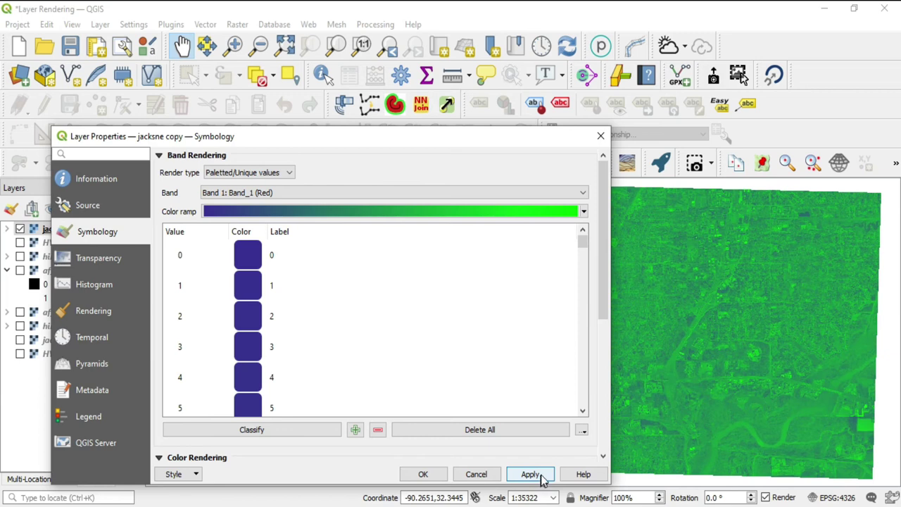
{"action": "left_click_drag", "start_coordinate": [514, 137], "coordinate": [436, 148]}
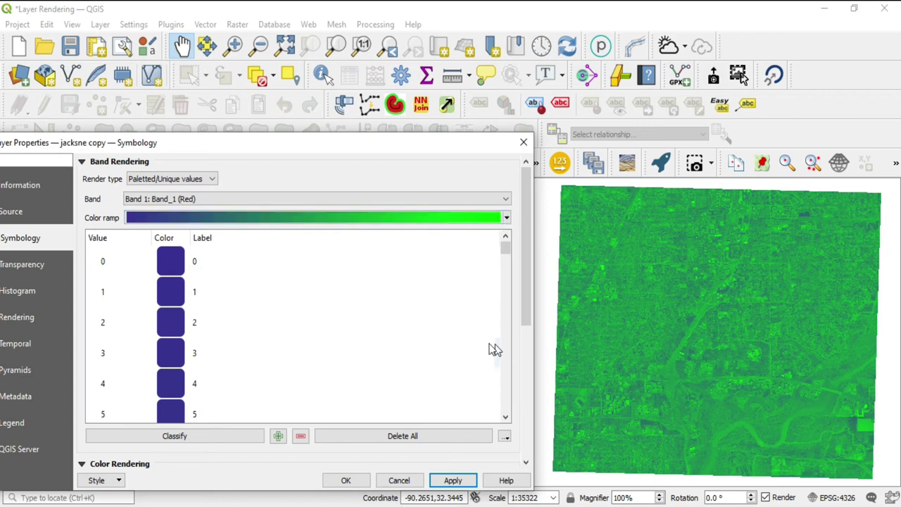
{"action": "mouse_move", "coordinate": [430, 150]}
{"action": "left_mouse_down"}
{"action": "mouse_move", "coordinate": [513, 110]}
{"action": "mouse_move", "coordinate": [417, 147]}
{"action": "left_mouse_up"}
- Create a new color ramp of type Color Presets for the palette
{"action": "left_click", "coordinate": [495, 210]}
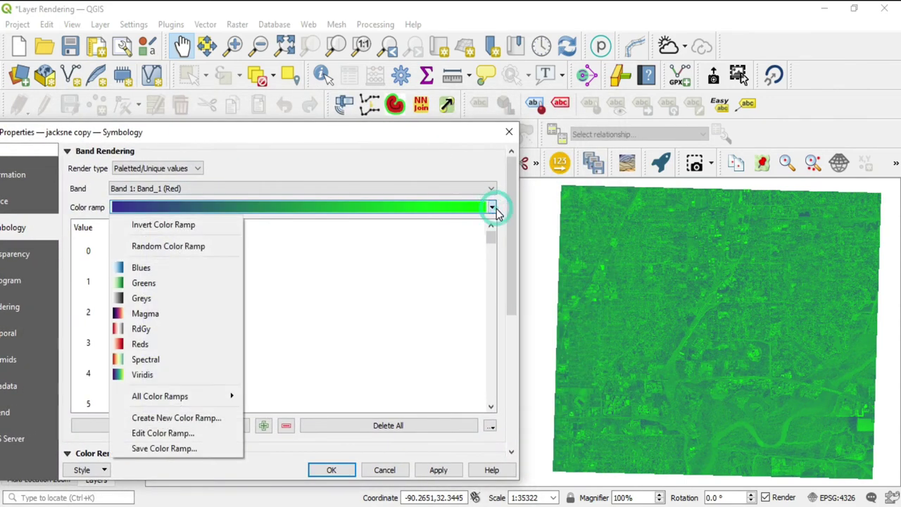
{"action": "left_click", "coordinate": [216, 422]}
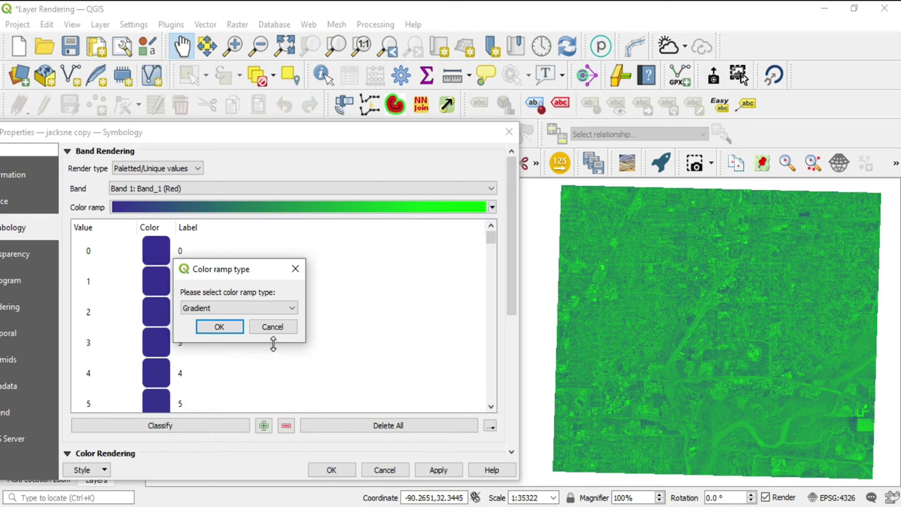
{"action": "left_click", "coordinate": [292, 310]}
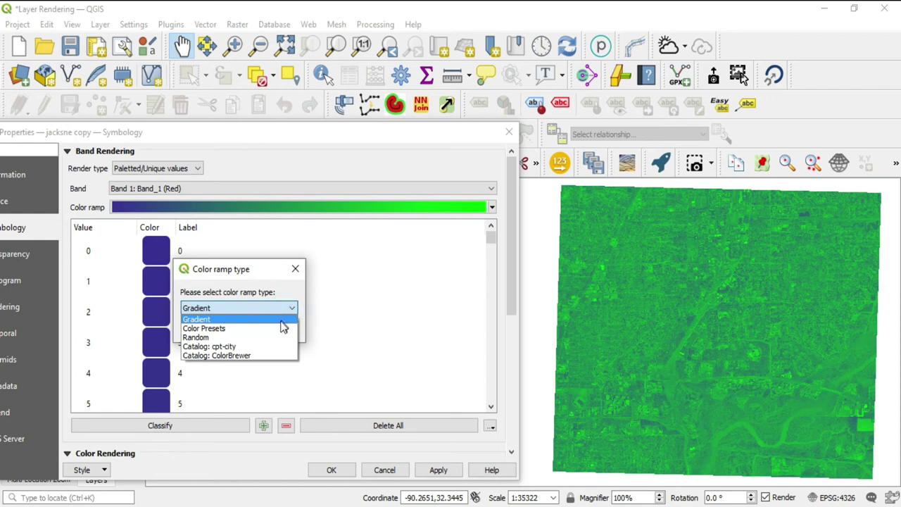
{"action": "left_click", "coordinate": [238, 331]}
{"action": "left_click", "coordinate": [220, 328]}
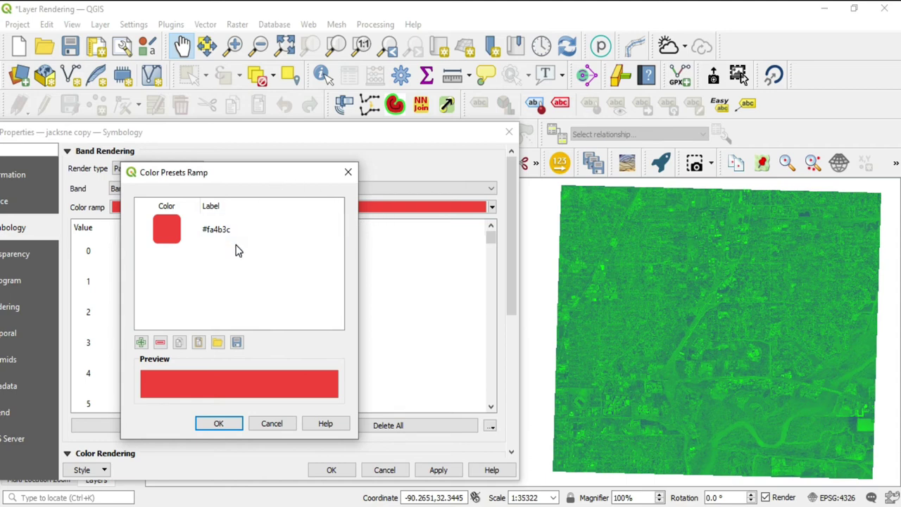
- Add the preset colors #6088b9 and #62c2d0 after the red one and accept the presets ramp
{"action": "left_click", "coordinate": [141, 342]}
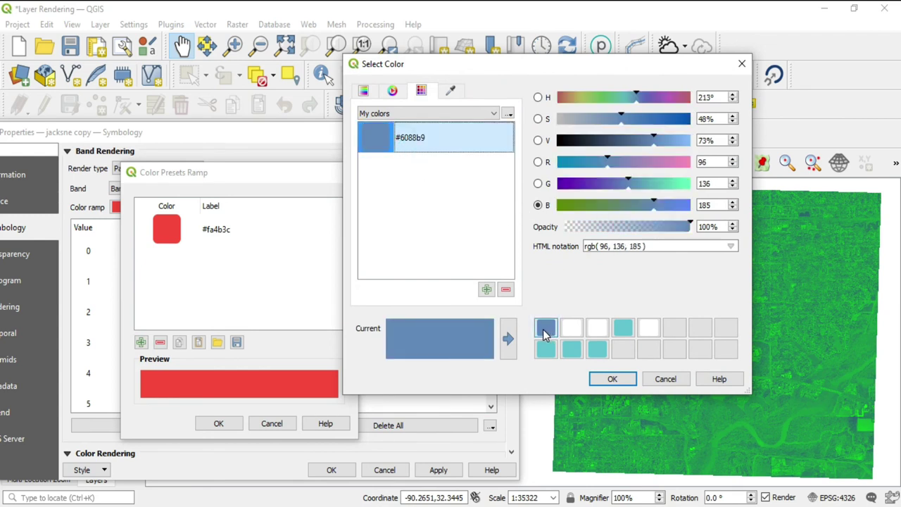
{"action": "left_click", "coordinate": [606, 380]}
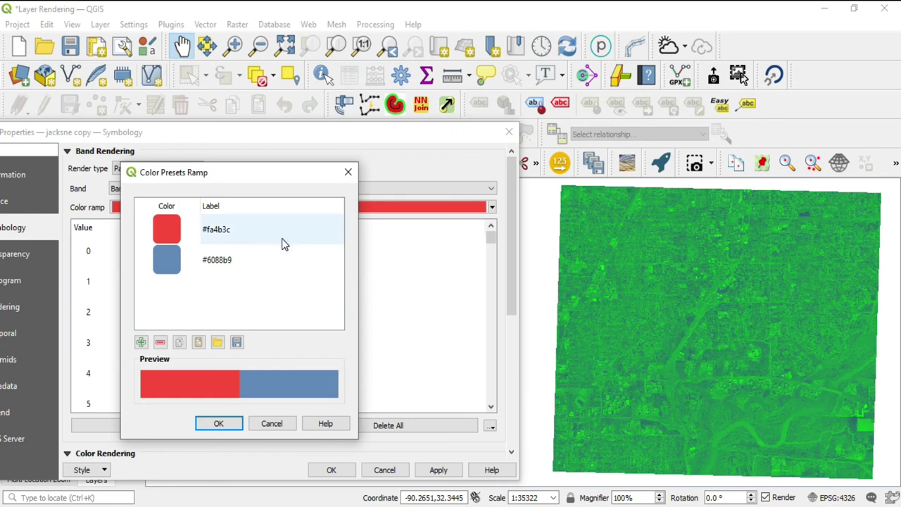
{"action": "left_click", "coordinate": [141, 342]}
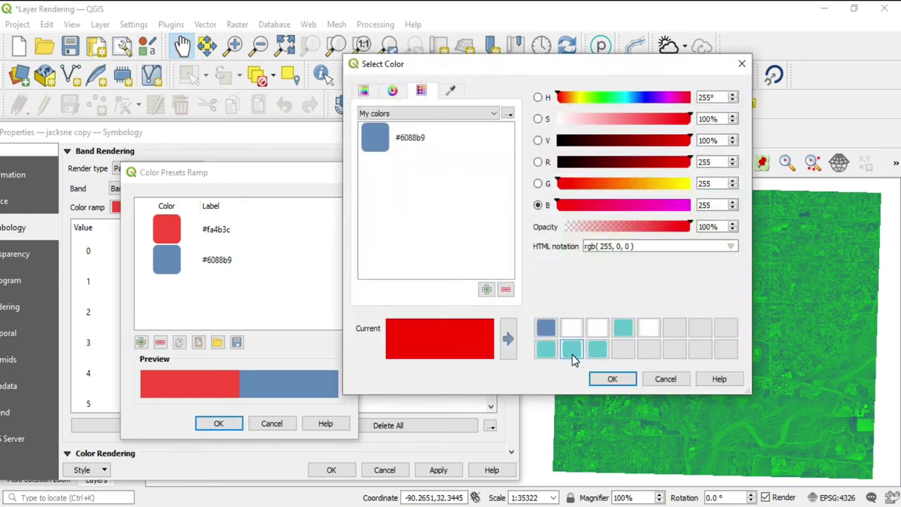
{"action": "left_click", "coordinate": [572, 353]}
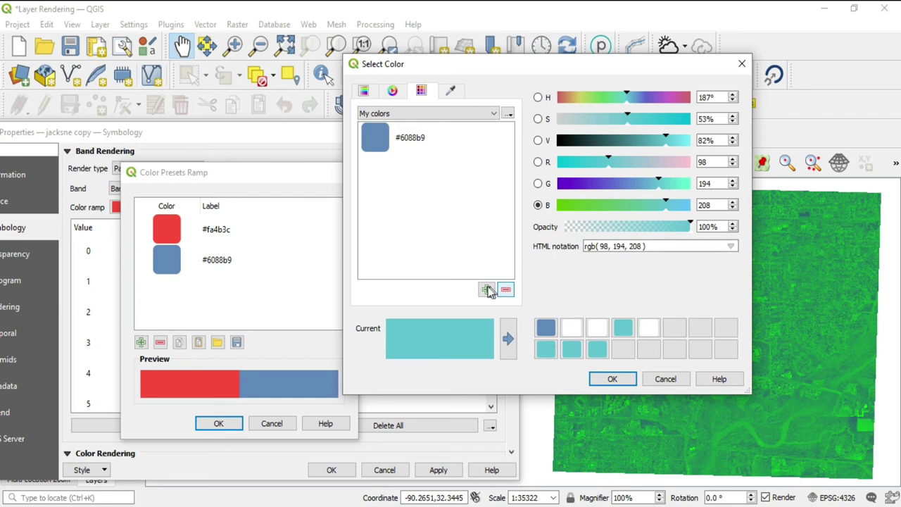
{"action": "left_click", "coordinate": [612, 380]}
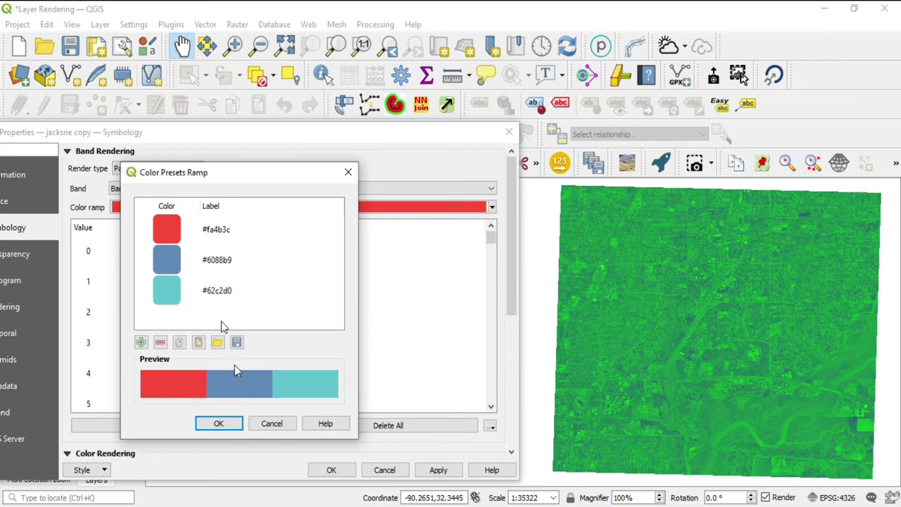
{"action": "left_click", "coordinate": [231, 422]}
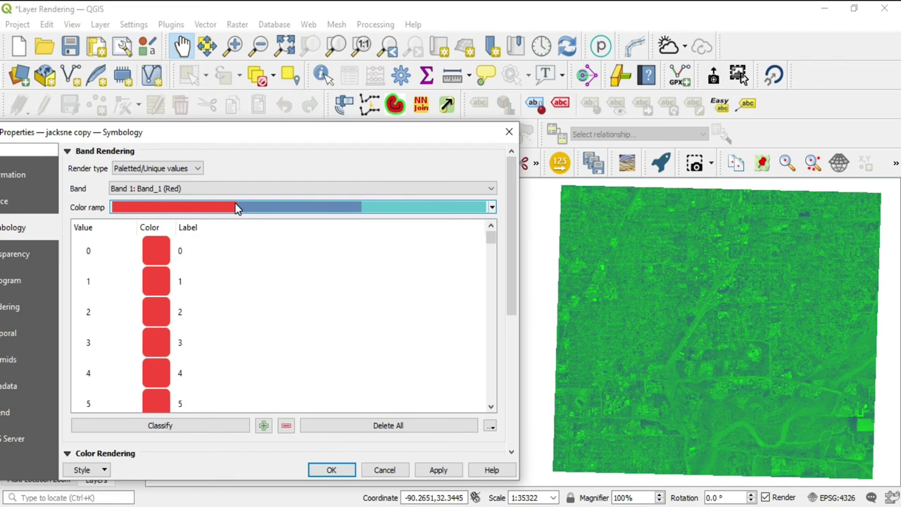
{"action": "left_click", "coordinate": [494, 207]}
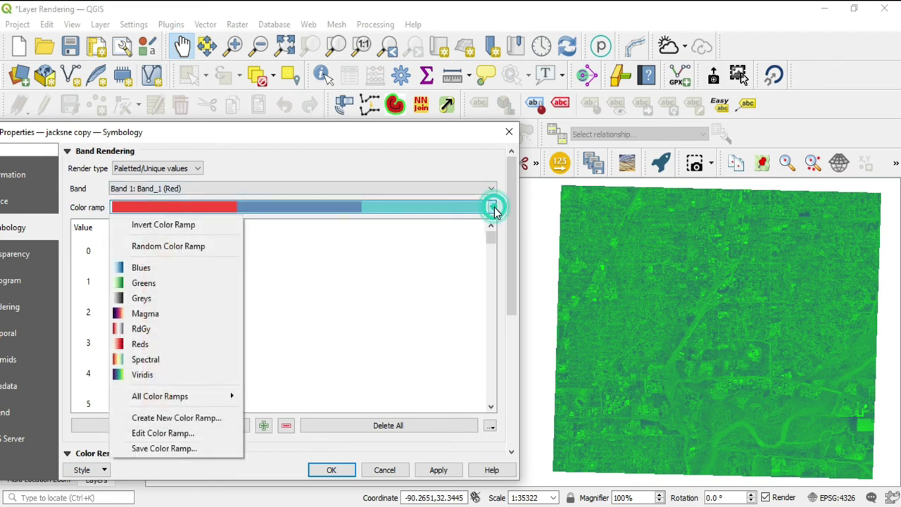
{"action": "left_click", "coordinate": [494, 207]}
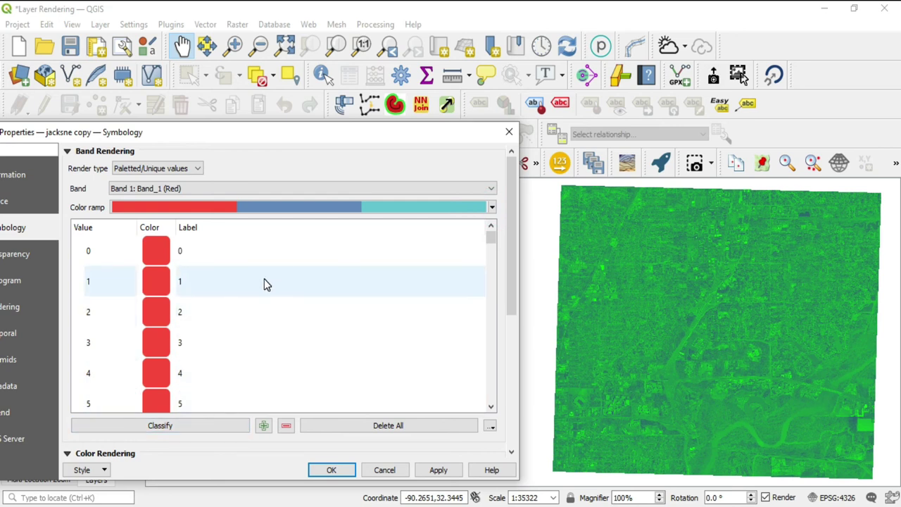
- Create a new color ramp of type Random for the Band 1 palette
{"action": "left_click", "coordinate": [491, 207]}
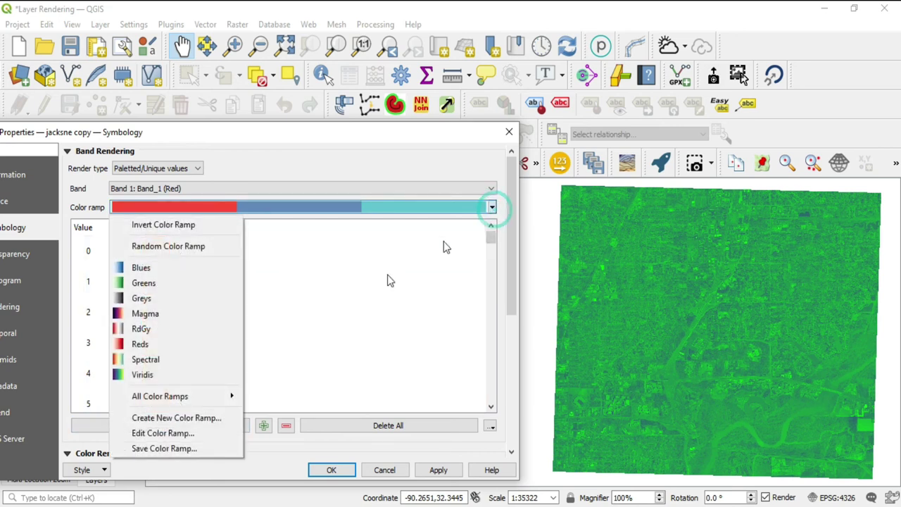
{"action": "left_click", "coordinate": [199, 417]}
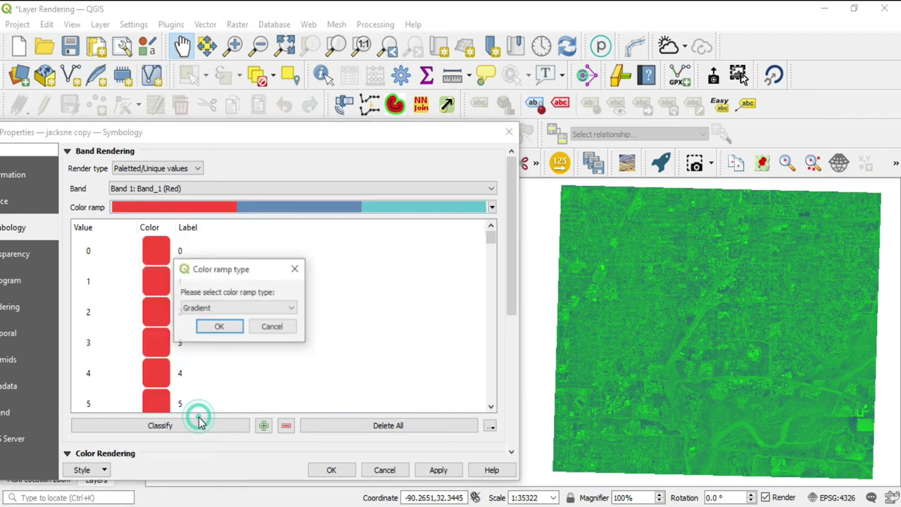
{"action": "left_click", "coordinate": [283, 309]}
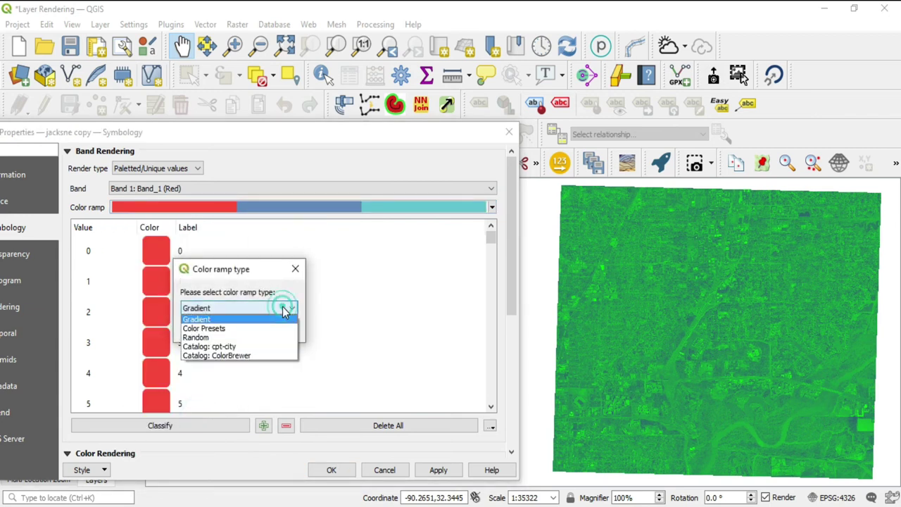
{"action": "left_click", "coordinate": [244, 338]}
{"action": "left_click", "coordinate": [236, 325]}
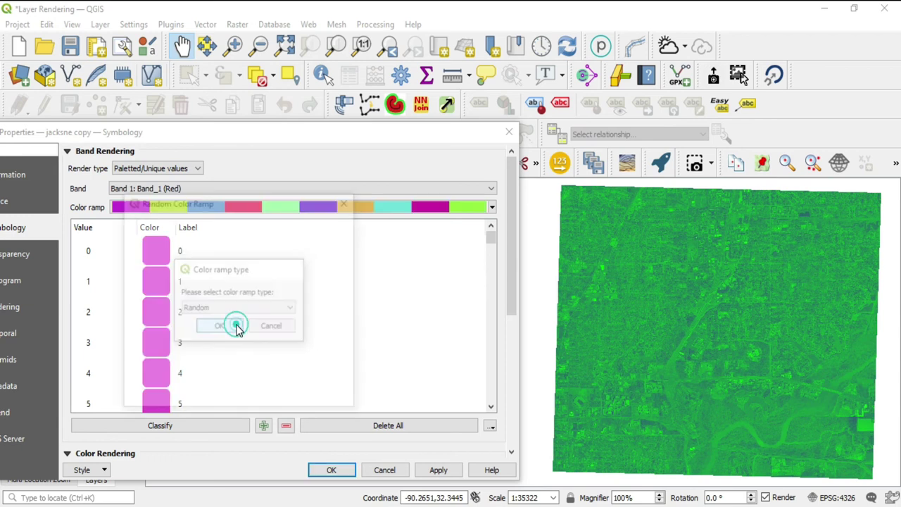
{"action": "left_click_drag", "start_coordinate": [263, 200], "coordinate": [392, 167]}
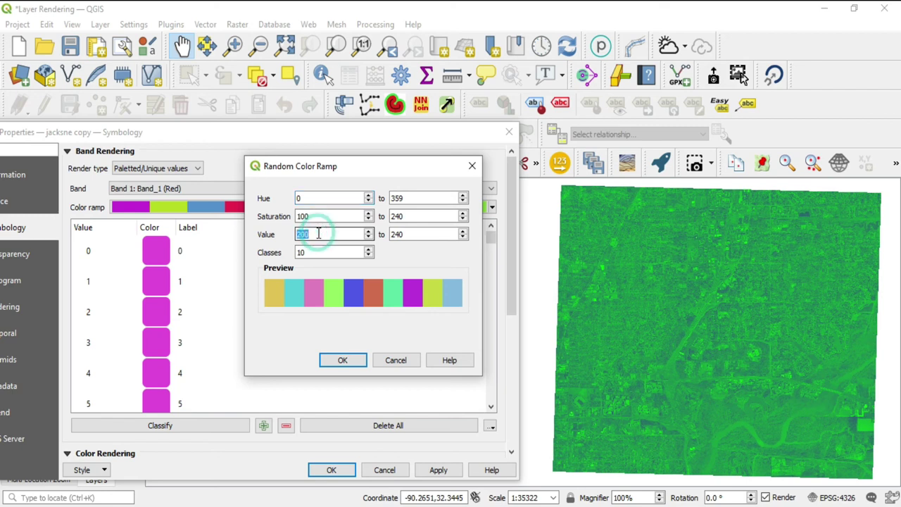
- Set the random ramp's Value range to 0 to 255
{"action": "type", "text": "0"}
{"action": "double_click", "coordinate": [392, 235]}
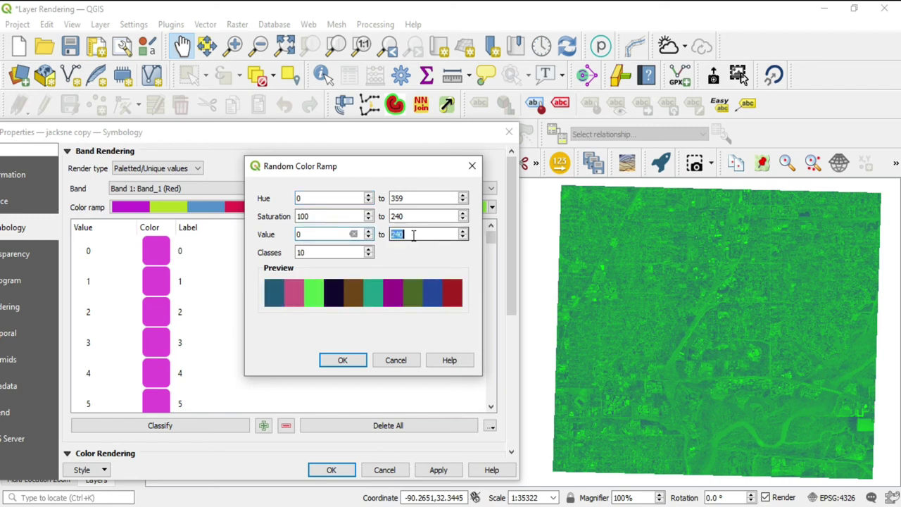
{"action": "type", "text": "255"}
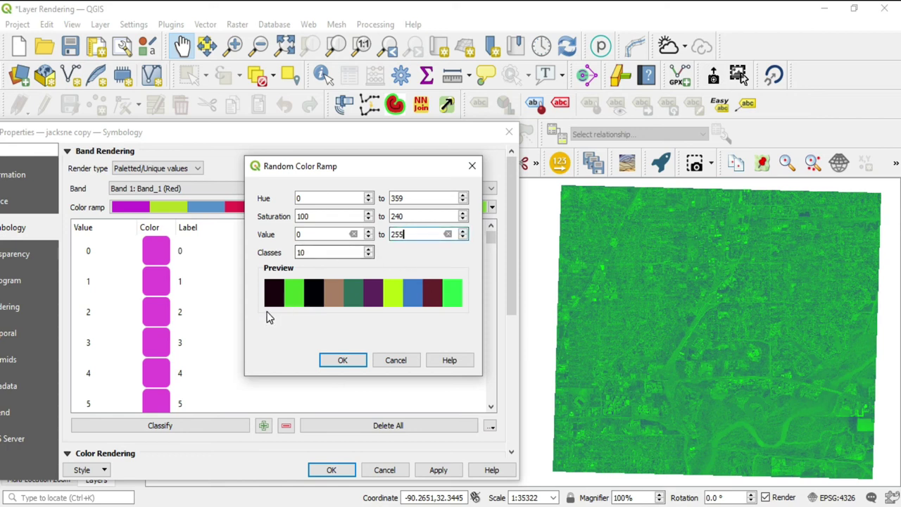
- Try lower and higher class counts for the random ramp, ending on 14 classes, and accept the ramp
{"action": "left_click", "coordinate": [368, 256]}
{"action": "left_click", "coordinate": [368, 255]}
{"action": "left_click", "coordinate": [368, 256]}
{"action": "left_click", "coordinate": [369, 256]}
{"action": "left_click", "coordinate": [369, 255]}
{"action": "left_click", "coordinate": [368, 256]}
{"action": "left_click", "coordinate": [368, 255]}
{"action": "left_click", "coordinate": [368, 256]}
{"action": "left_click", "coordinate": [368, 256]}
{"action": "left_click", "coordinate": [368, 250]}
{"action": "left_click", "coordinate": [368, 250]}
{"action": "left_click", "coordinate": [369, 249]}
{"action": "left_click", "coordinate": [368, 249]}
{"action": "left_click", "coordinate": [368, 251]}
{"action": "left_click", "coordinate": [368, 250]}
{"action": "left_click", "coordinate": [368, 250]}
{"action": "left_click", "coordinate": [368, 251]}
{"action": "left_click", "coordinate": [368, 250]}
{"action": "left_click", "coordinate": [368, 250]}
{"action": "left_click", "coordinate": [368, 251]}
{"action": "left_click", "coordinate": [368, 251]}
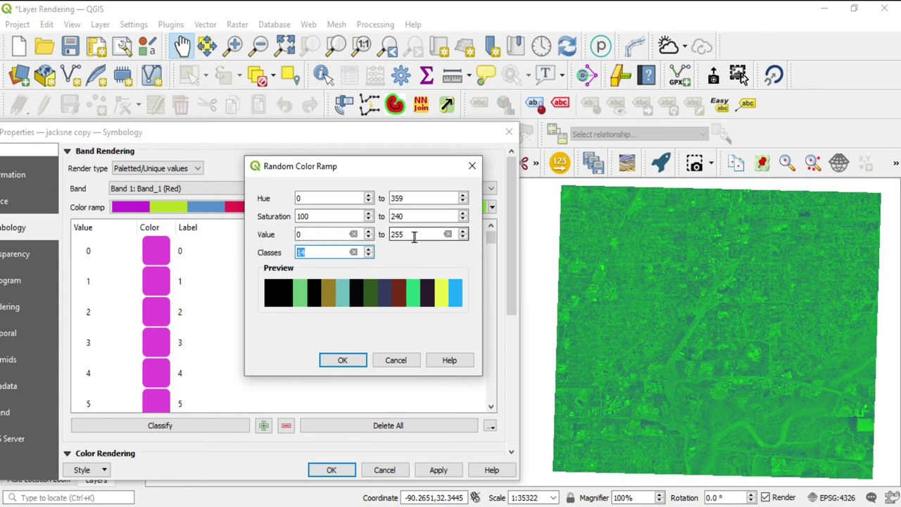
{"action": "left_click", "coordinate": [357, 365]}
- Create a new color ramp of type Catalog: cpt-city for the palette
{"action": "left_click", "coordinate": [494, 208]}
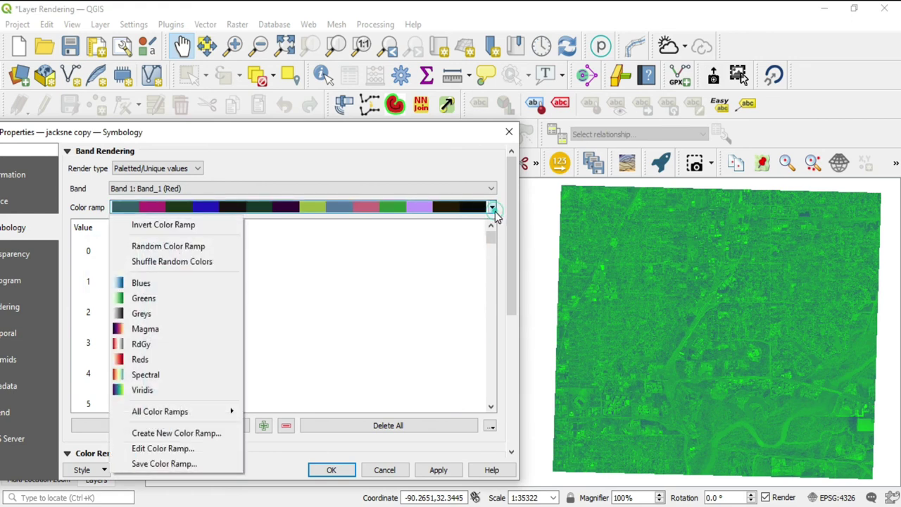
{"action": "left_click", "coordinate": [206, 435]}
{"action": "left_click", "coordinate": [230, 314]}
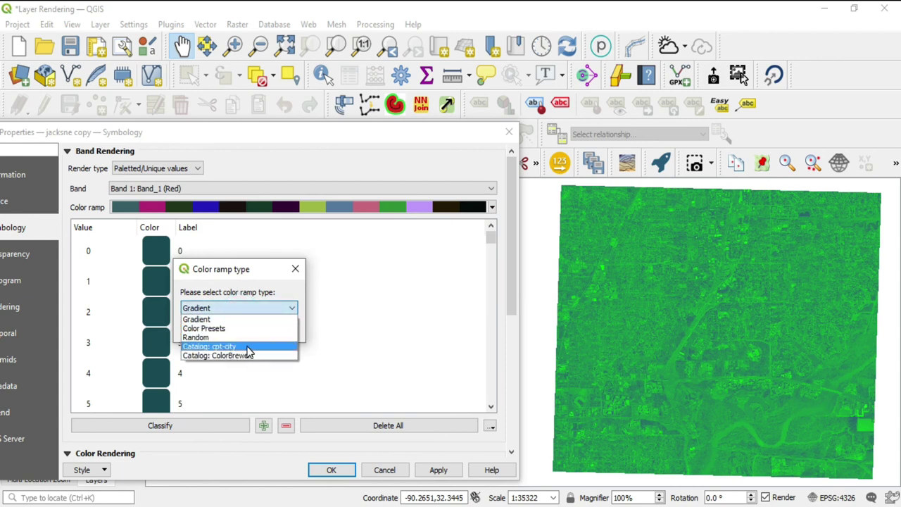
{"action": "left_click", "coordinate": [246, 347]}
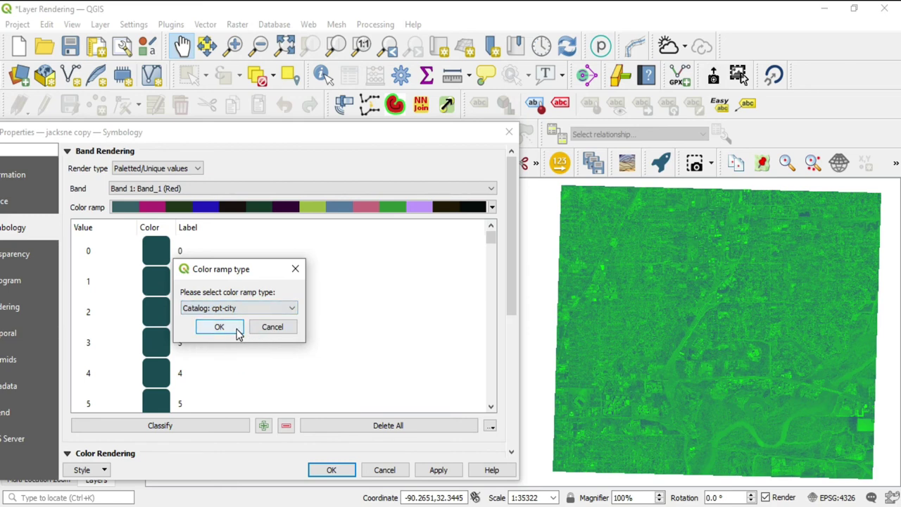
{"action": "left_click", "coordinate": [235, 331]}
{"action": "left_click_drag", "start_coordinate": [353, 85], "coordinate": [376, 41]}
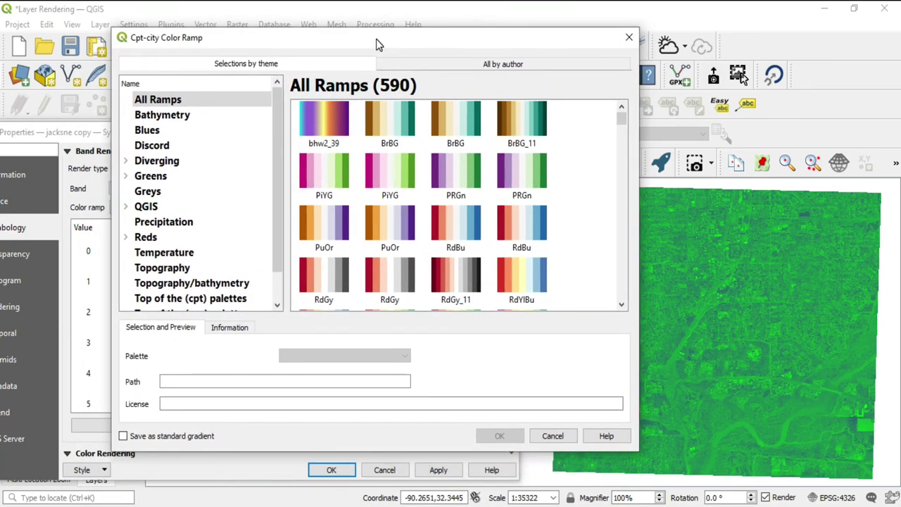
- Examine the Bathymetry, Blues, Discord and All Ramps theme selections and compare them with the ramps grouped by author
{"action": "left_click", "coordinate": [238, 115]}
{"action": "left_click", "coordinate": [237, 130]}
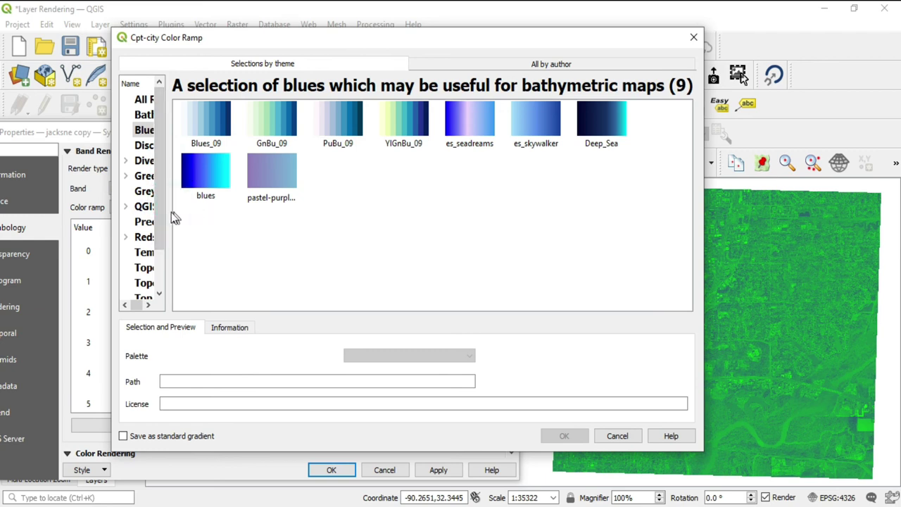
{"action": "left_click", "coordinate": [145, 146]}
{"action": "left_click", "coordinate": [144, 99]}
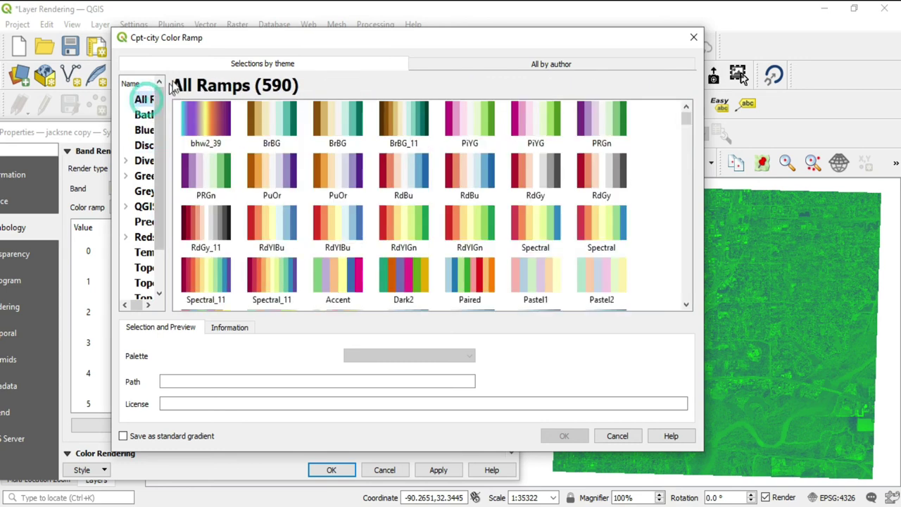
{"action": "left_click", "coordinate": [221, 61]}
{"action": "left_click", "coordinate": [438, 63]}
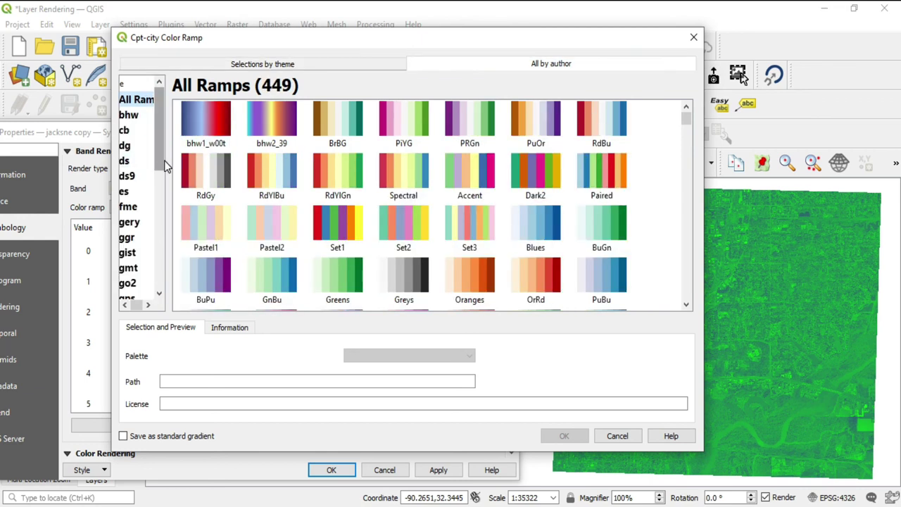
{"action": "left_click_drag", "start_coordinate": [167, 159], "coordinate": [291, 171]}
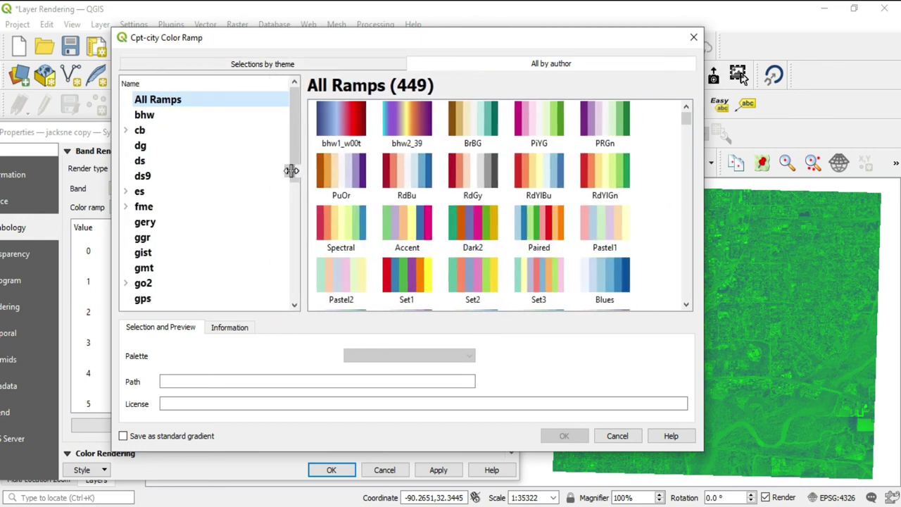
{"action": "left_click", "coordinate": [300, 64]}
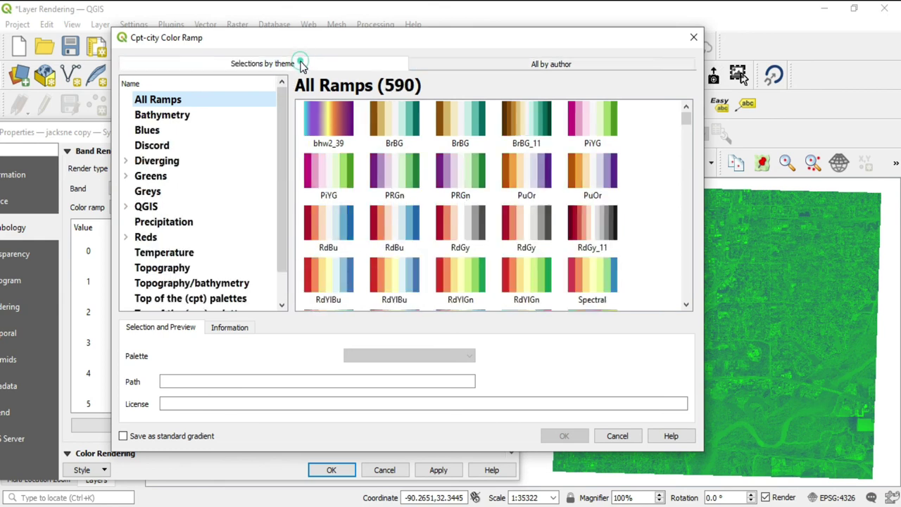
- Look through the Bathymetry, Blues, Greys, Temperature, Topography and Topography/bathymetry theme selections
{"action": "left_click", "coordinate": [196, 116]}
{"action": "left_click", "coordinate": [201, 131]}
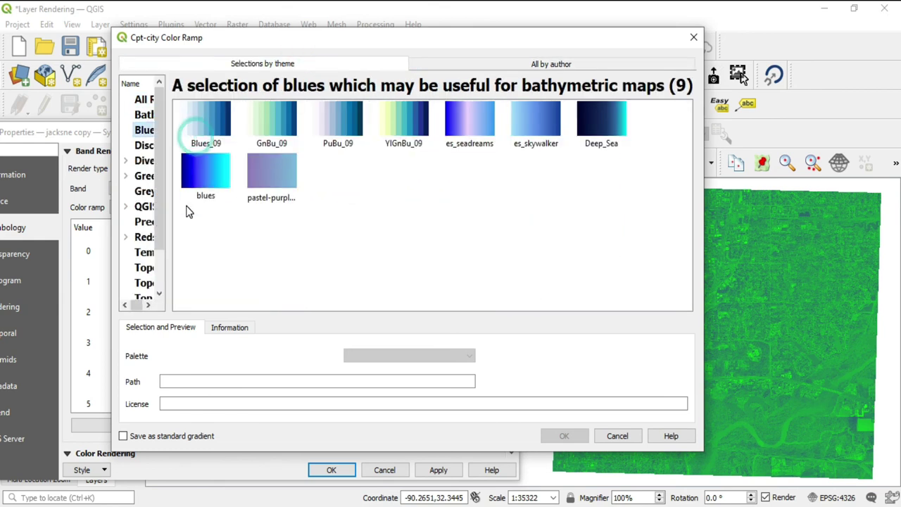
{"action": "left_click", "coordinate": [146, 191]}
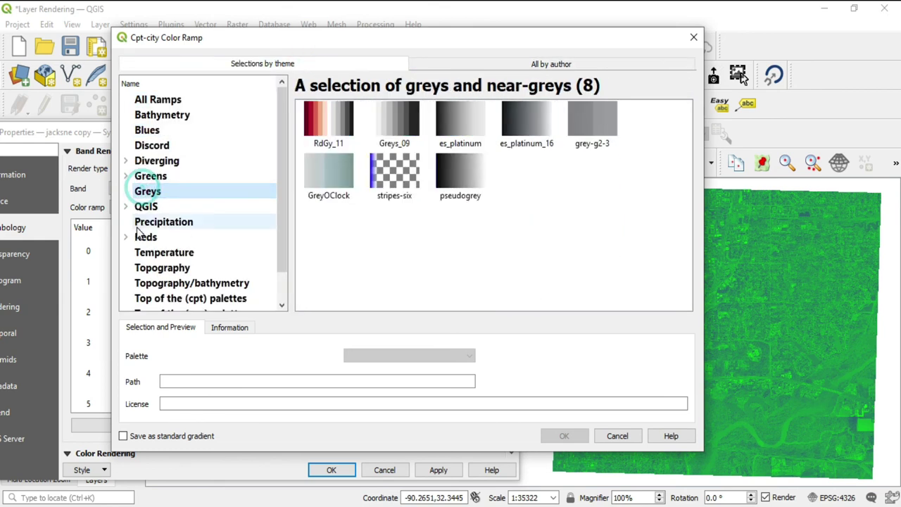
{"action": "left_click", "coordinate": [164, 254]}
{"action": "left_click", "coordinate": [176, 268]}
{"action": "left_click", "coordinate": [185, 283]}
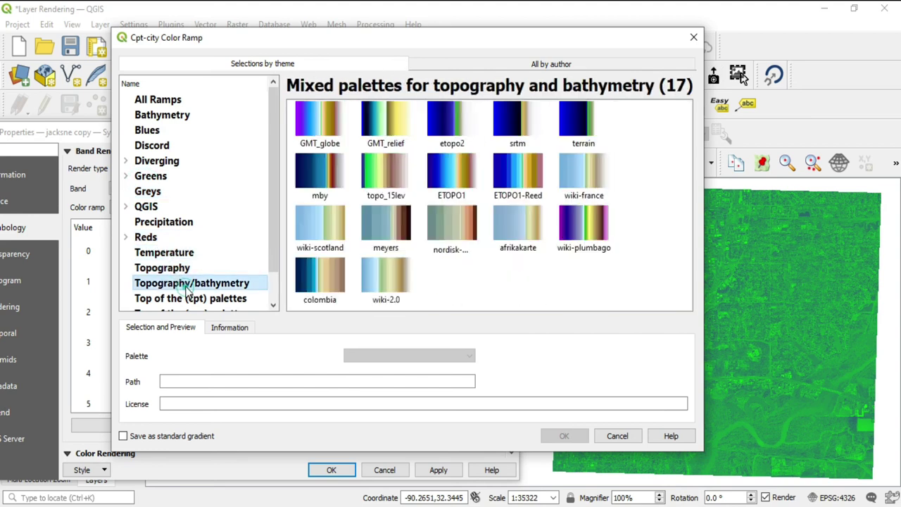
- Examine the Diverging sub-collections, the path and author information for jjg/polarity, and the Top of the (cpt) palettes selection
{"action": "left_click", "coordinate": [125, 160]}
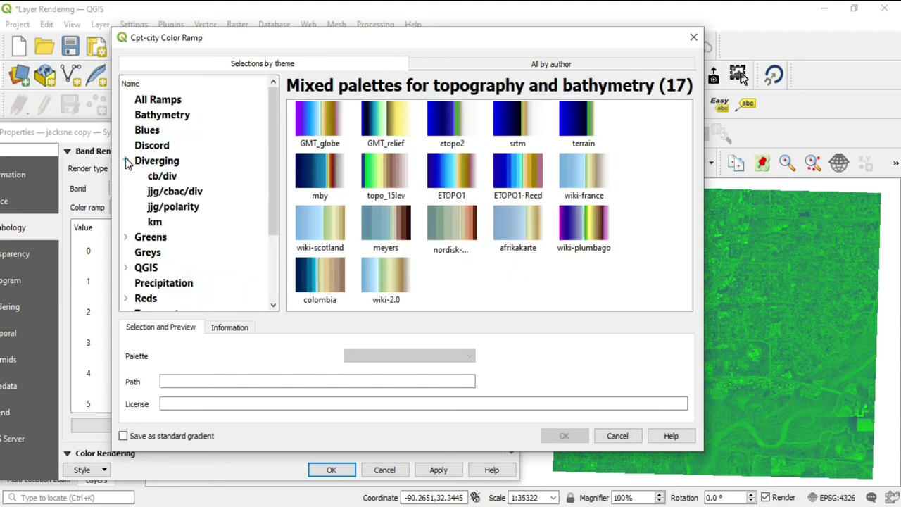
{"action": "left_click", "coordinate": [167, 179]}
{"action": "left_click", "coordinate": [173, 191]}
{"action": "left_click", "coordinate": [168, 222]}
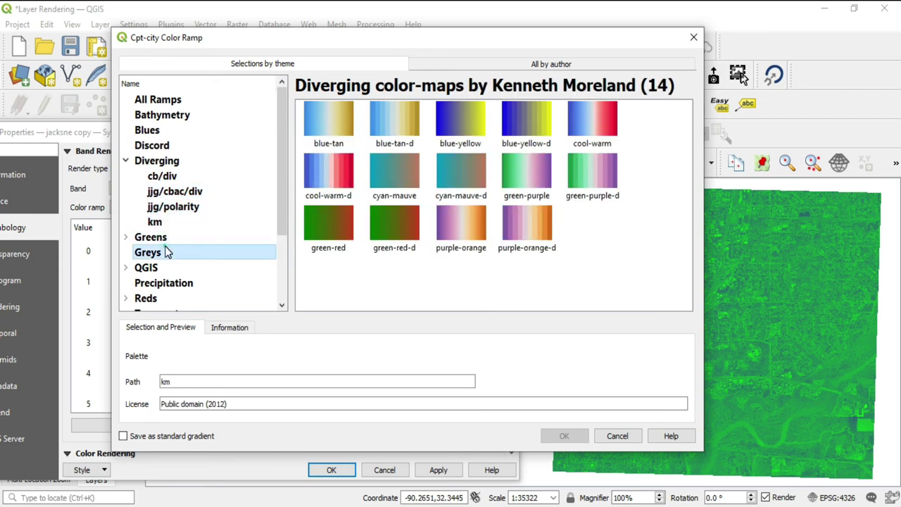
{"action": "left_click", "coordinate": [168, 252]}
{"action": "left_click", "coordinate": [177, 209]}
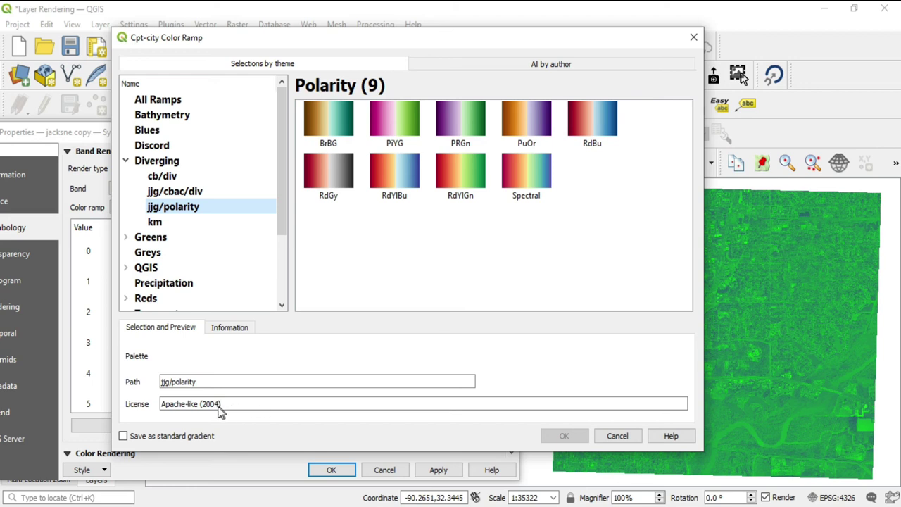
{"action": "left_click", "coordinate": [232, 330]}
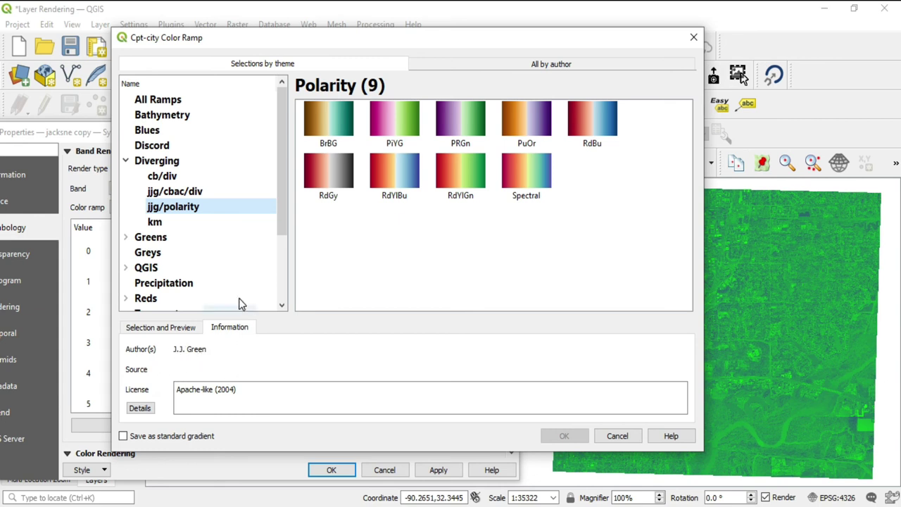
{"action": "left_click_drag", "start_coordinate": [281, 217], "coordinate": [279, 291]}
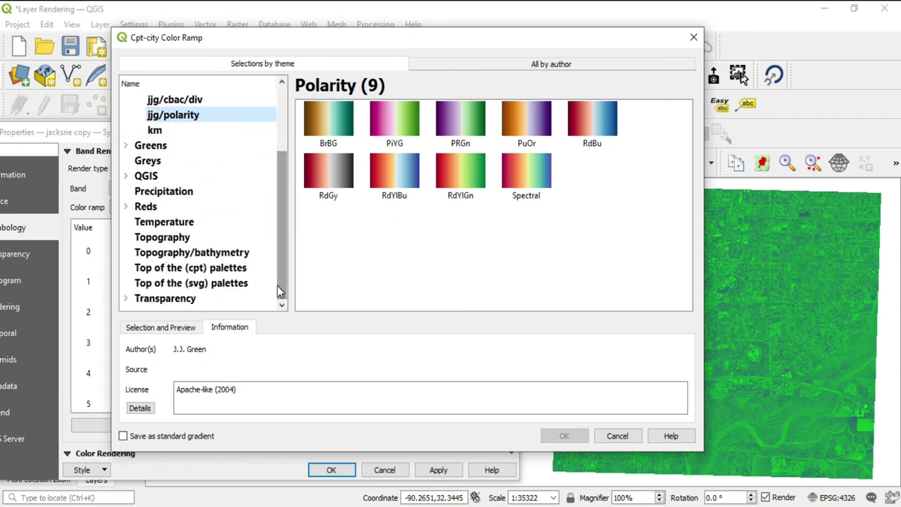
{"action": "left_click", "coordinate": [224, 270]}
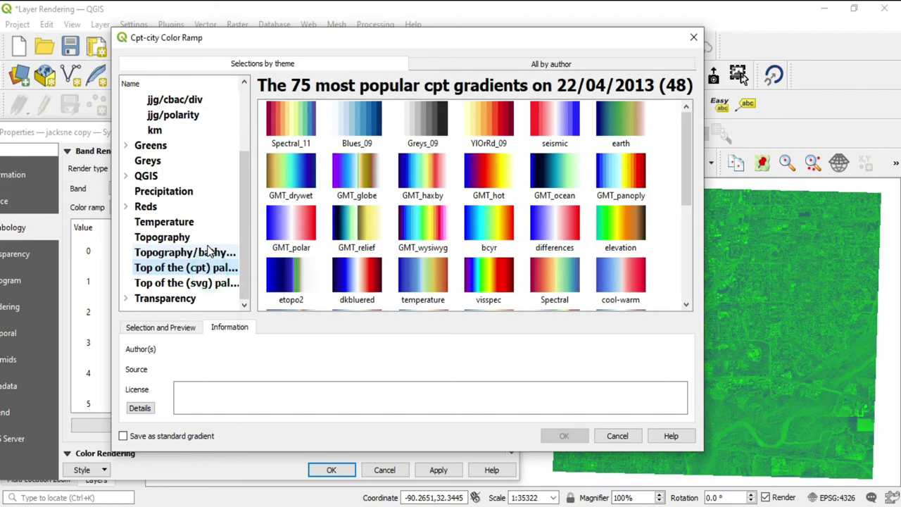
{"action": "left_click", "coordinate": [179, 329]}
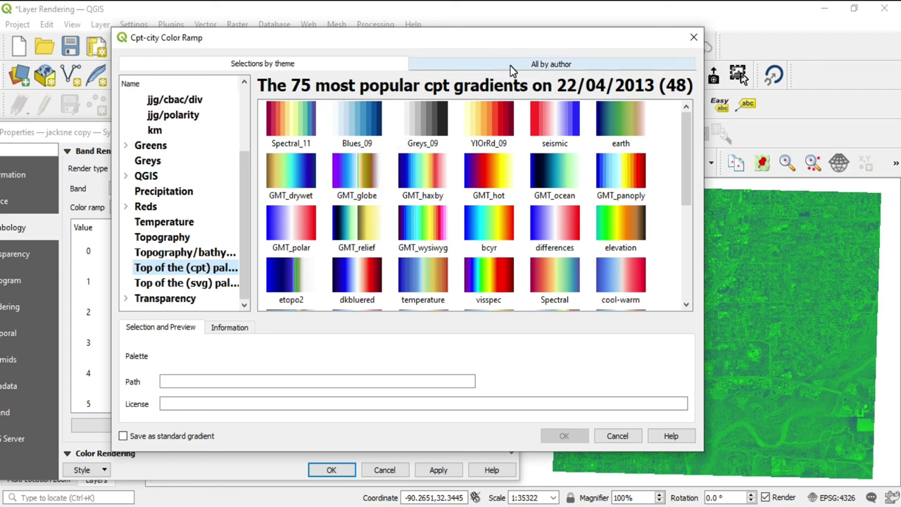
- Choose the BrBG ramp from the cb collection in the author listing, enable saving as standard gradient and accept it
{"action": "left_click", "coordinate": [539, 65]}
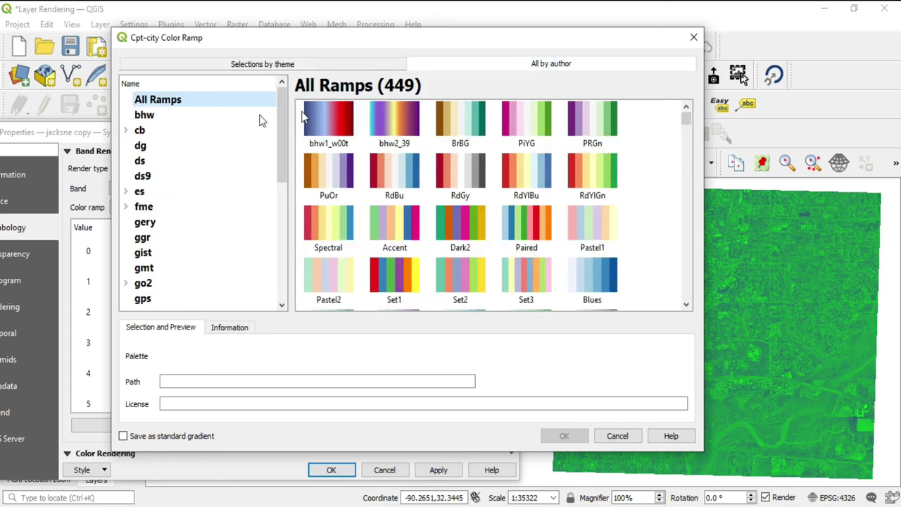
{"action": "left_click", "coordinate": [202, 159]}
{"action": "left_click", "coordinate": [188, 134]}
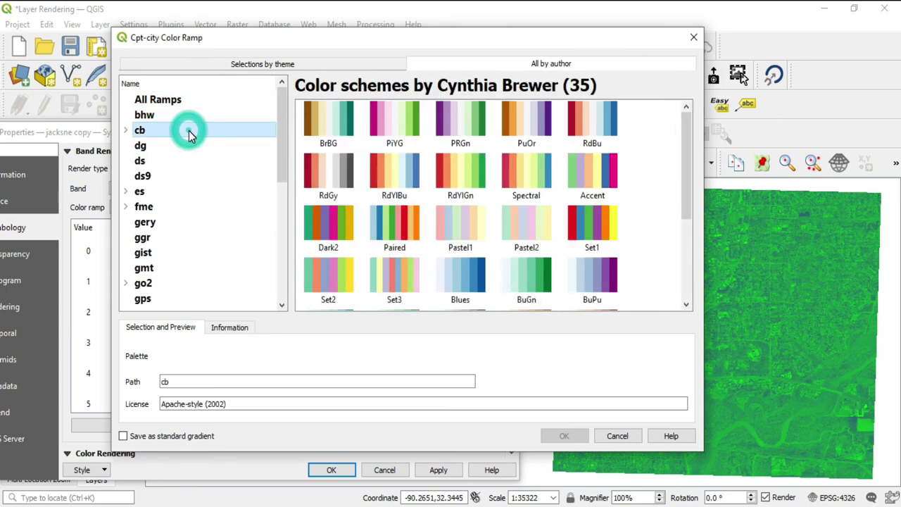
{"action": "left_click", "coordinate": [234, 329]}
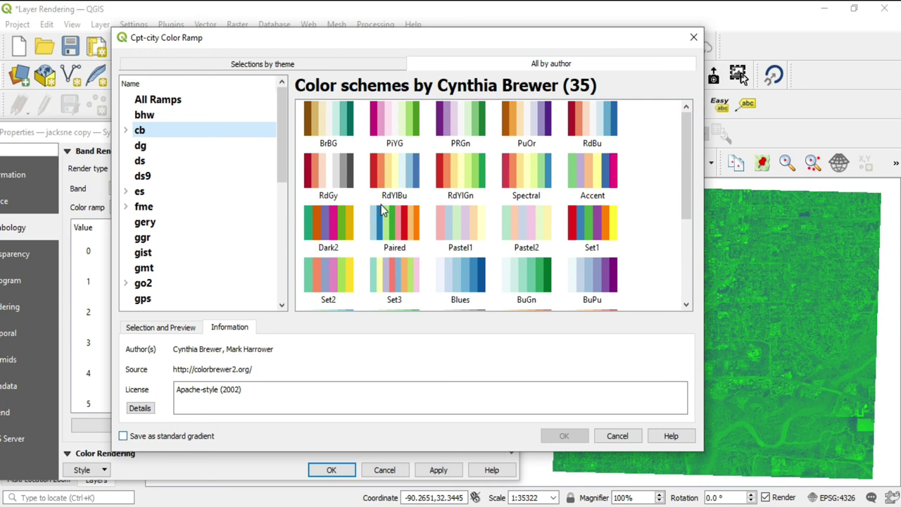
{"action": "left_click", "coordinate": [341, 122]}
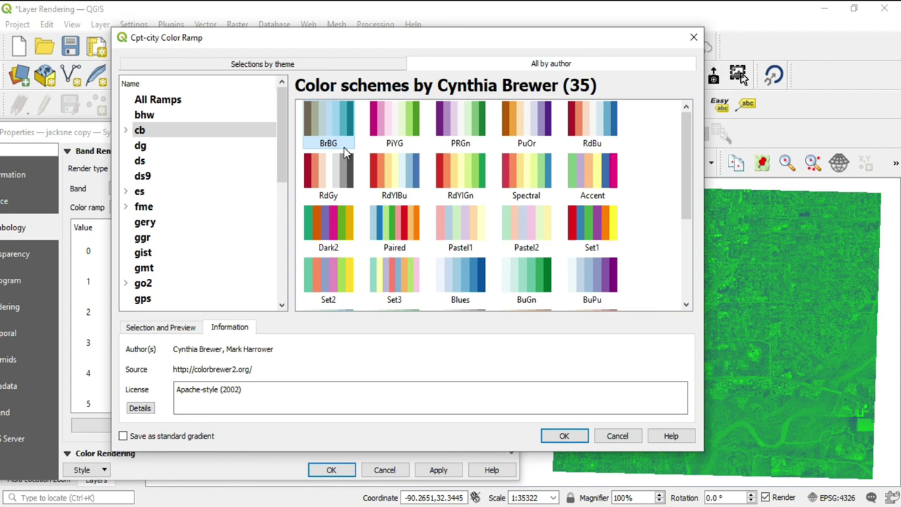
{"action": "left_click", "coordinate": [124, 438]}
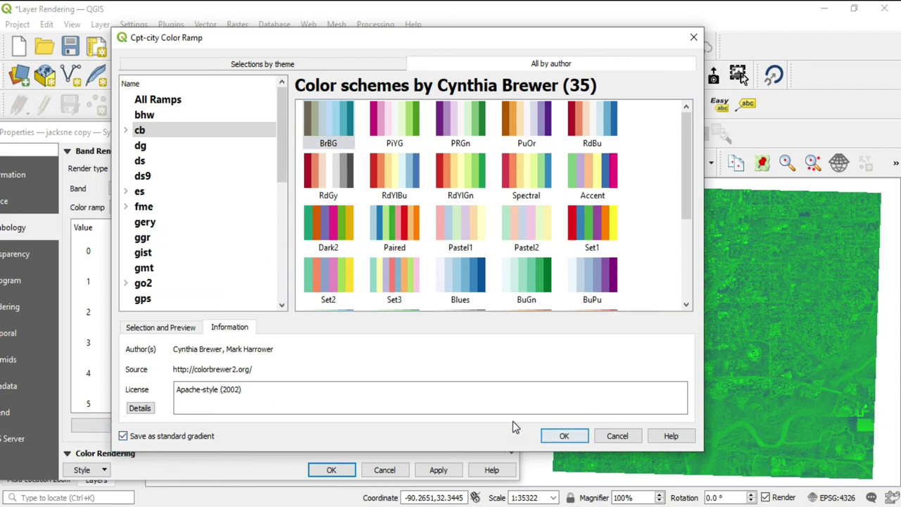
{"action": "left_click", "coordinate": [565, 436]}
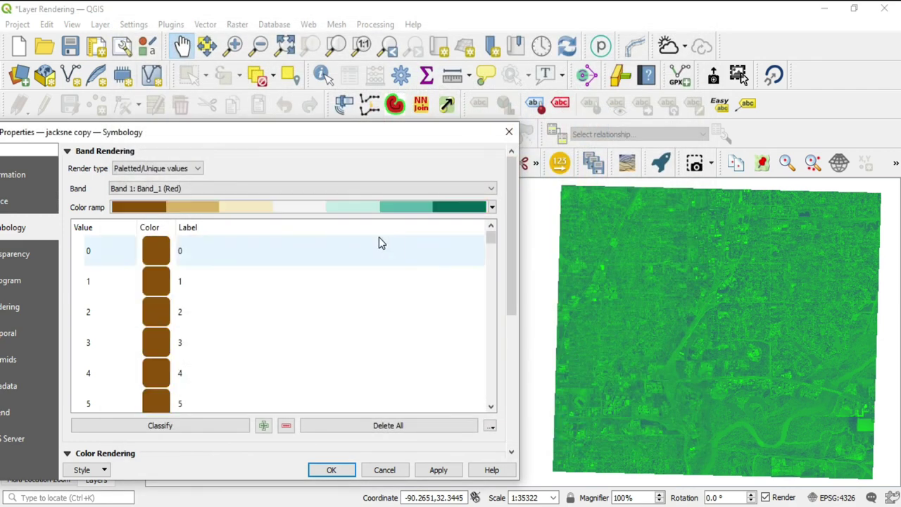
- Open the save settings for the current color ramp, enable Add to favorites and cancel without saving
{"action": "left_click", "coordinate": [492, 208]}
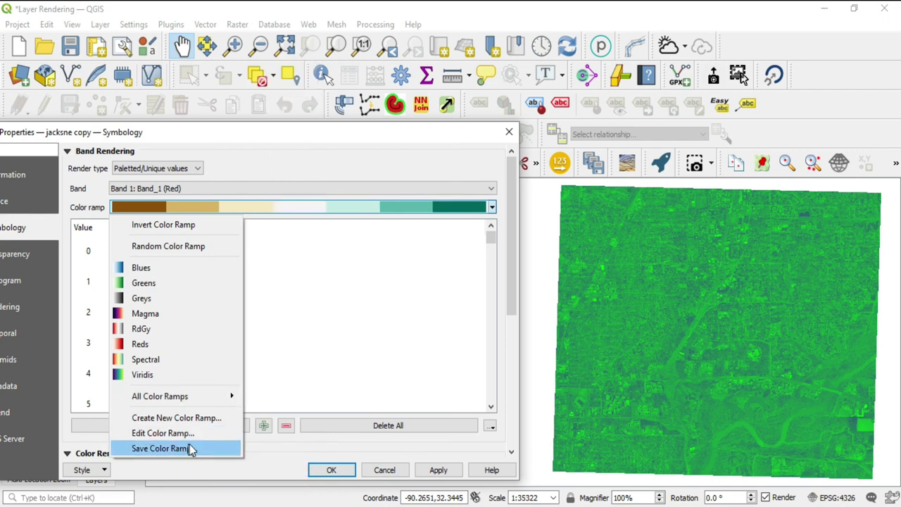
{"action": "left_click", "coordinate": [189, 447]}
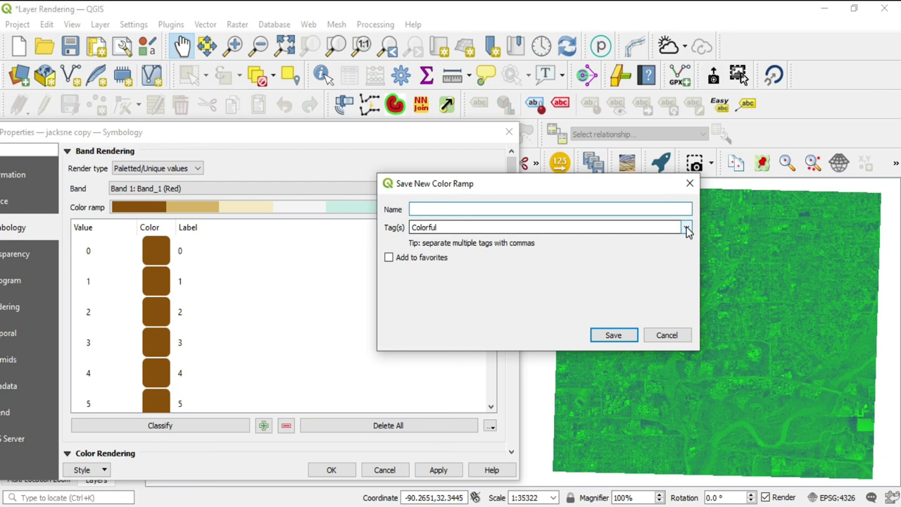
{"action": "left_click", "coordinate": [388, 257]}
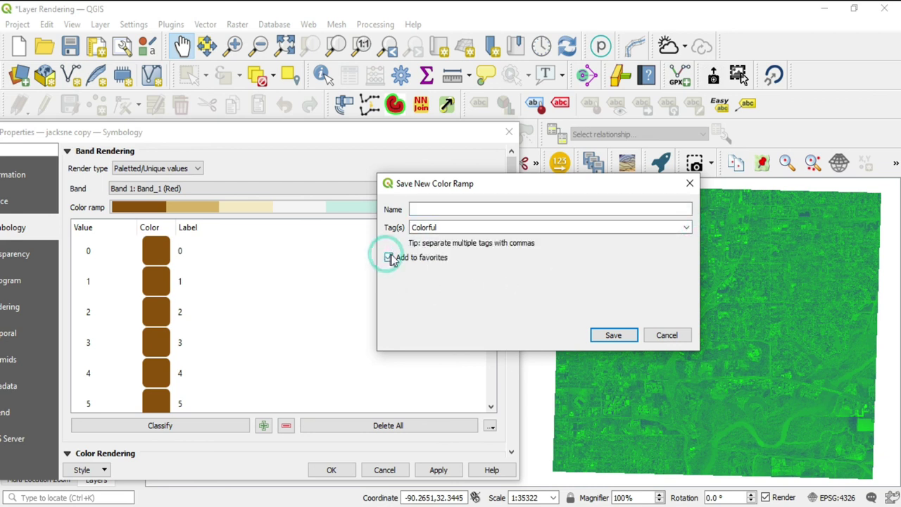
{"action": "left_click", "coordinate": [689, 183]}
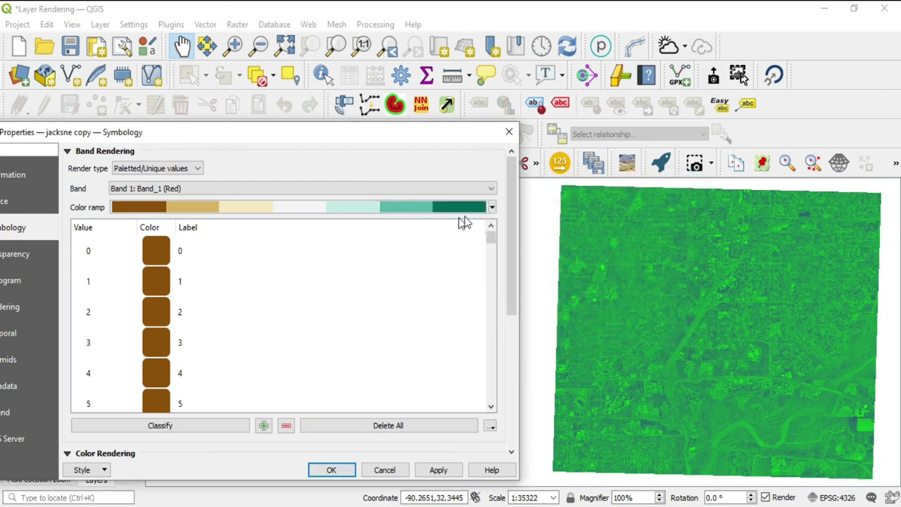
- Start a new color ramp of type Catalog: ColorBrewer for Band 1
{"action": "left_click", "coordinate": [492, 207]}
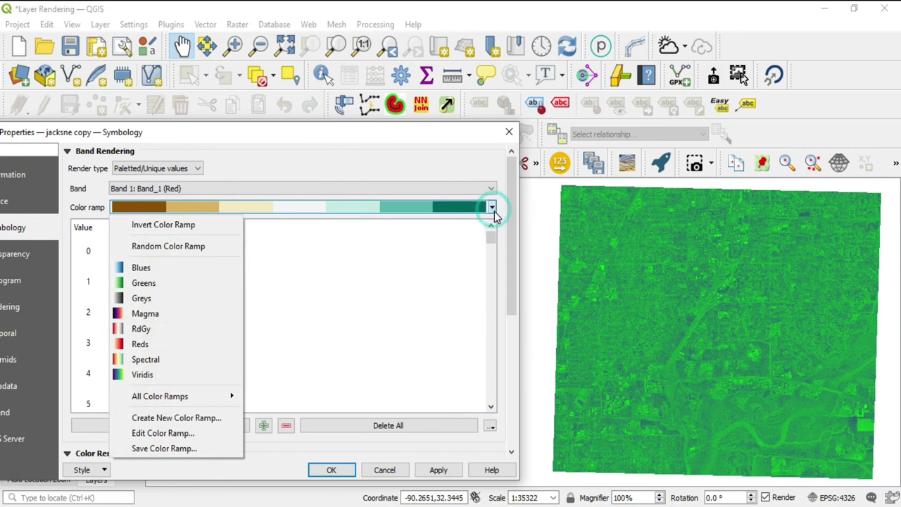
{"action": "left_click", "coordinate": [199, 418]}
{"action": "left_click", "coordinate": [269, 309]}
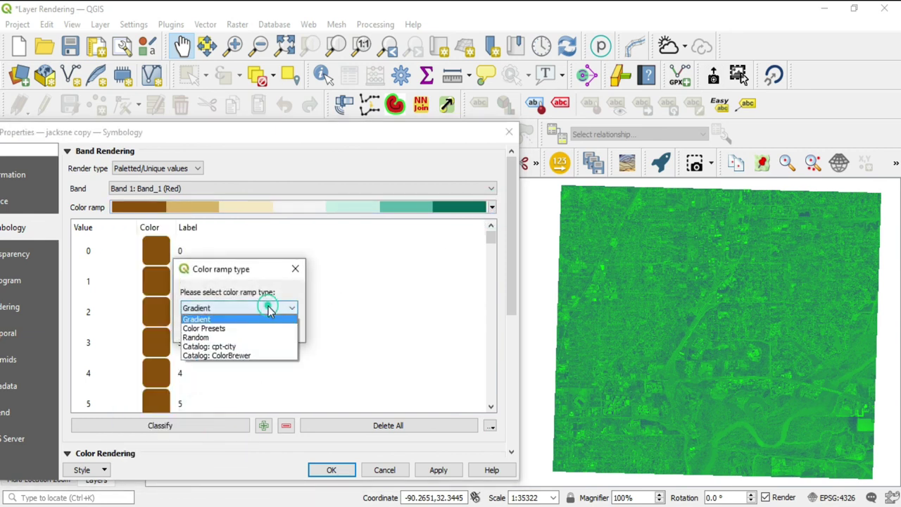
{"action": "left_click", "coordinate": [260, 356]}
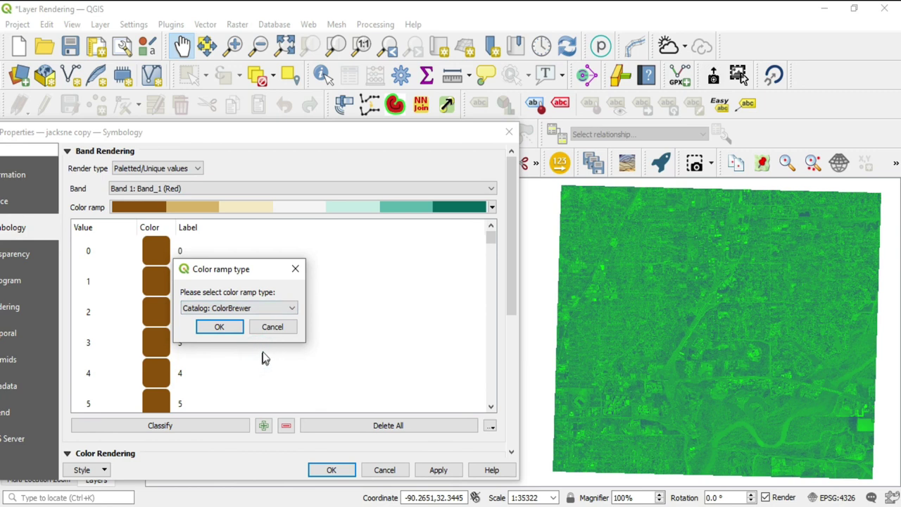
{"action": "left_click", "coordinate": [219, 327]}
{"action": "left_click_drag", "start_coordinate": [296, 220], "coordinate": [414, 164]}
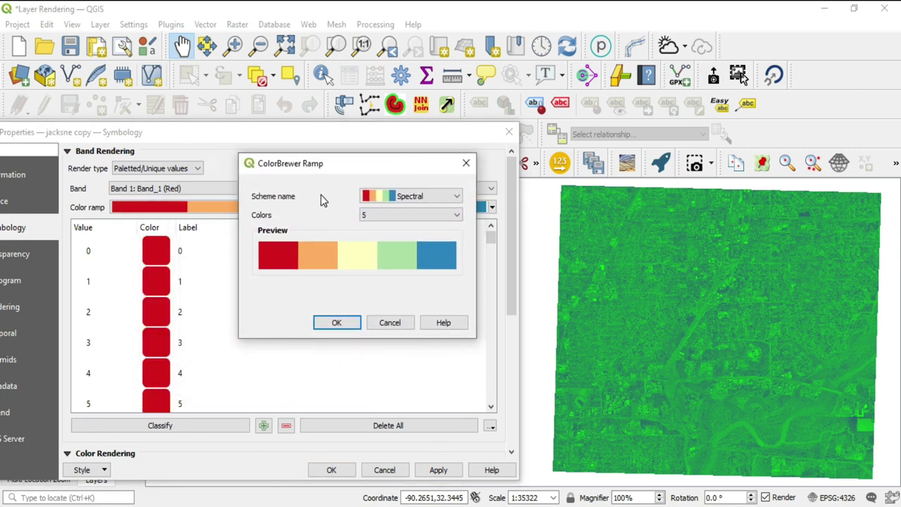
- Set the ColorBrewer ramp to the OrRd scheme with 9 colors and accept it
{"action": "left_click", "coordinate": [436, 203]}
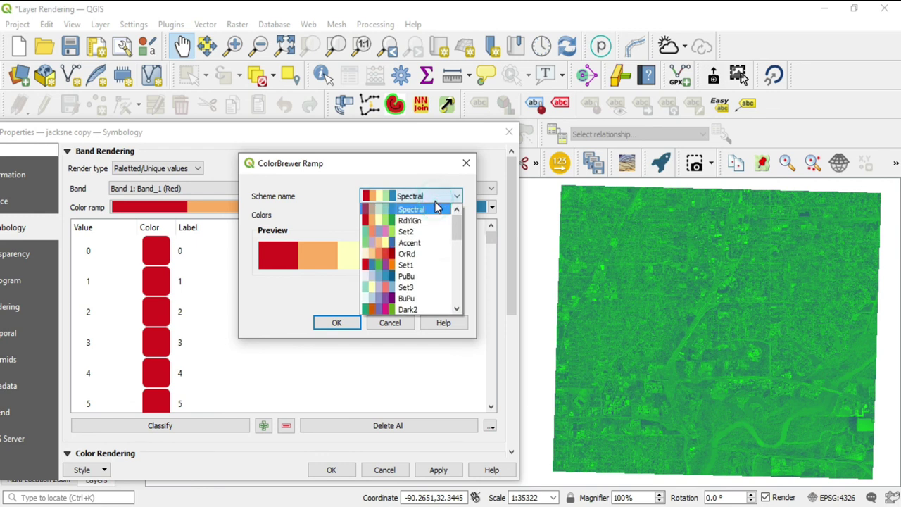
{"action": "mouse_move", "coordinate": [457, 222]}
{"action": "left_mouse_down"}
{"action": "mouse_move", "coordinate": [457, 282]}
{"action": "mouse_move", "coordinate": [456, 224]}
{"action": "left_mouse_up"}
{"action": "left_click", "coordinate": [440, 243]}
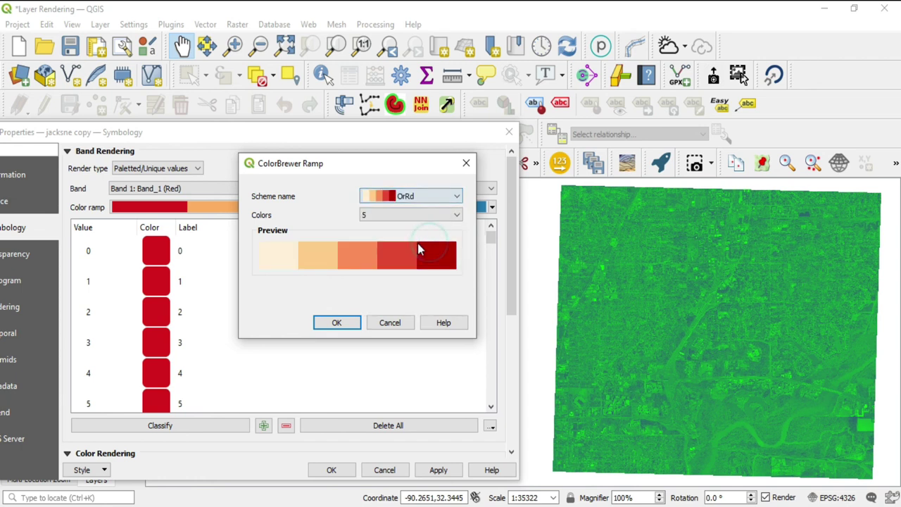
{"action": "left_click", "coordinate": [384, 217]}
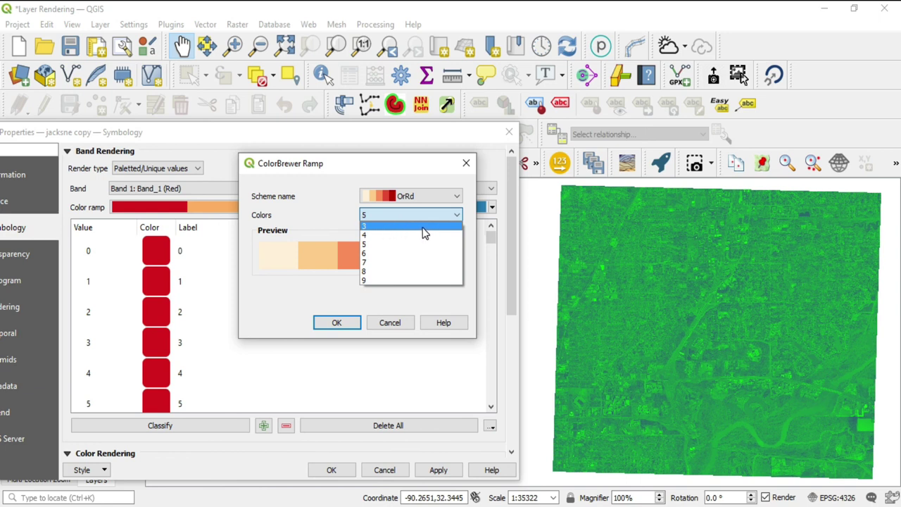
{"action": "left_click", "coordinate": [374, 282]}
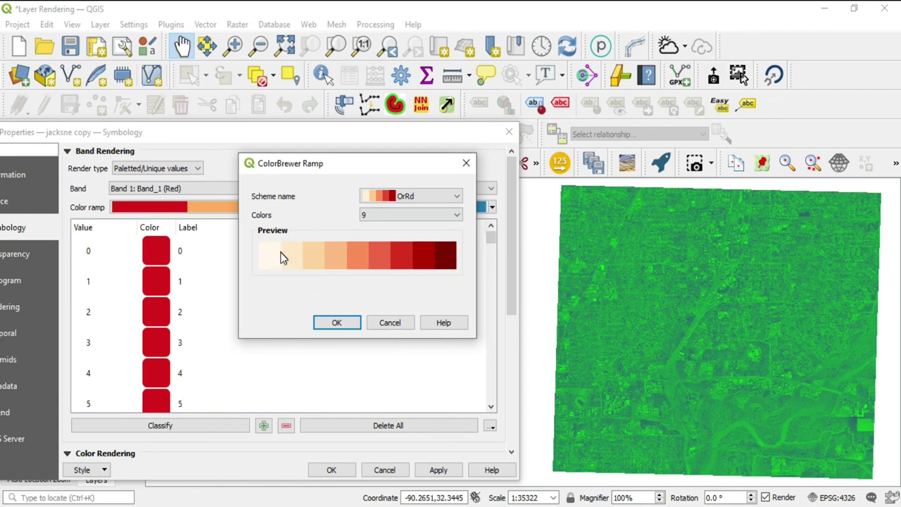
{"action": "left_click", "coordinate": [355, 322]}
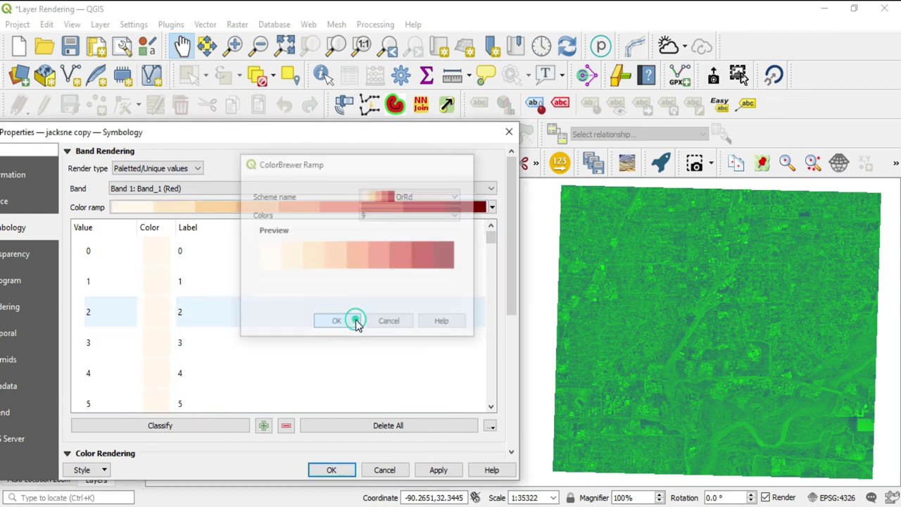
- Classify the Band 1 values with the new ramp, apply the rendering to the raster and close the layer properties
{"action": "mouse_move", "coordinate": [511, 247]}
{"action": "left_mouse_down"}
{"action": "mouse_move", "coordinate": [512, 352]}
{"action": "mouse_move", "coordinate": [504, 238]}
{"action": "left_mouse_up"}
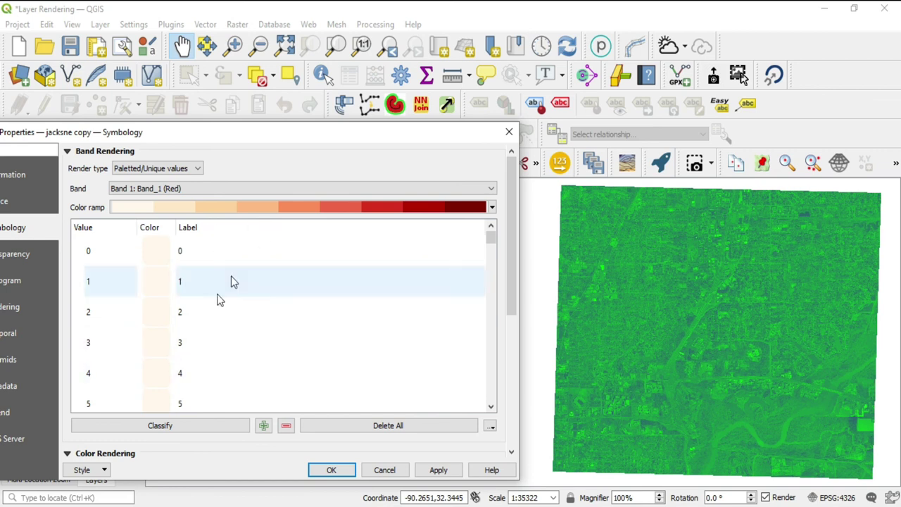
{"action": "left_click", "coordinate": [168, 424]}
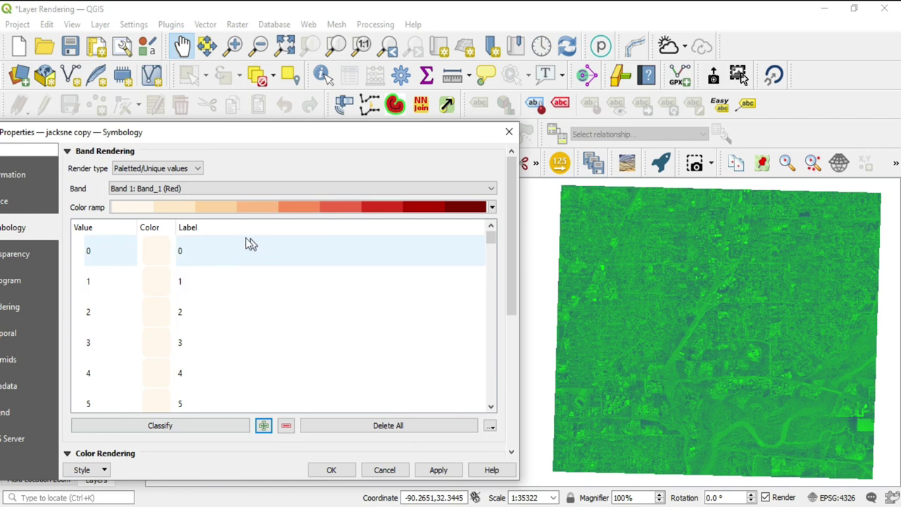
{"action": "left_click_drag", "start_coordinate": [490, 237], "coordinate": [486, 398]}
{"action": "left_click", "coordinate": [435, 477]}
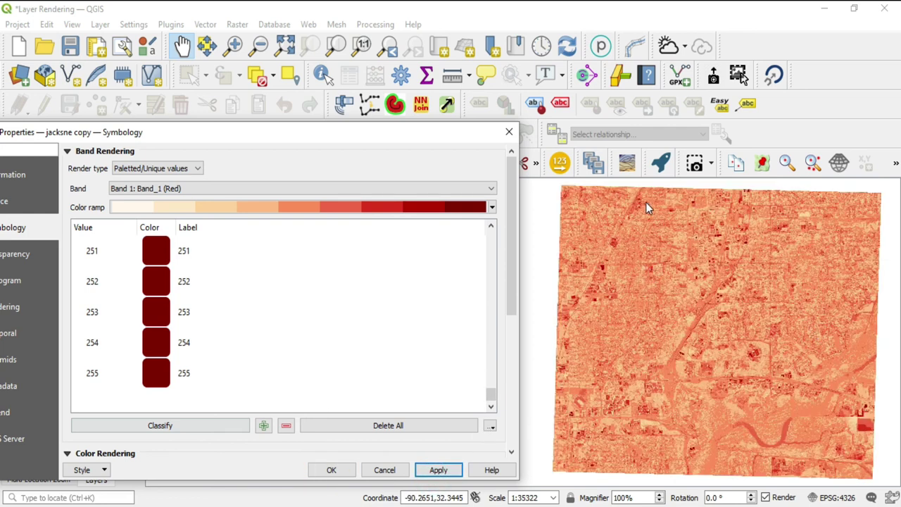
{"action": "left_click_drag", "start_coordinate": [490, 393], "coordinate": [501, 204]}
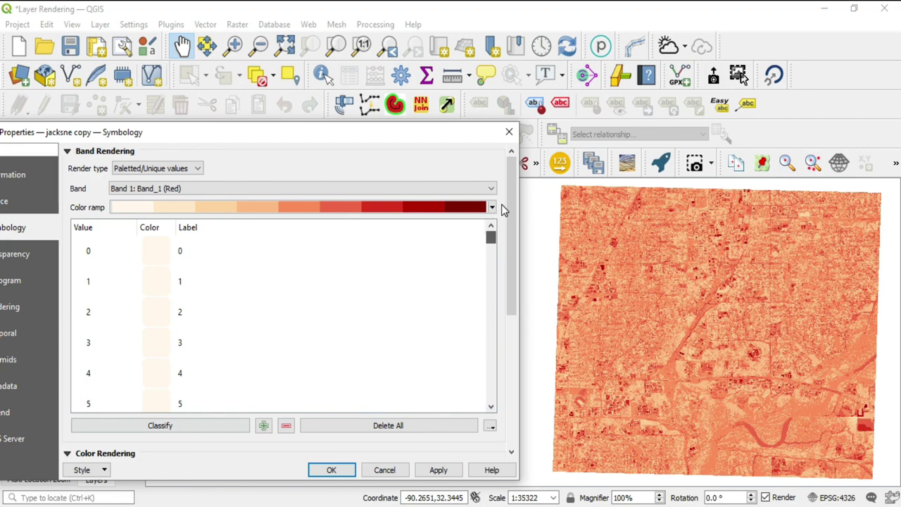
{"action": "left_click", "coordinate": [508, 132]}
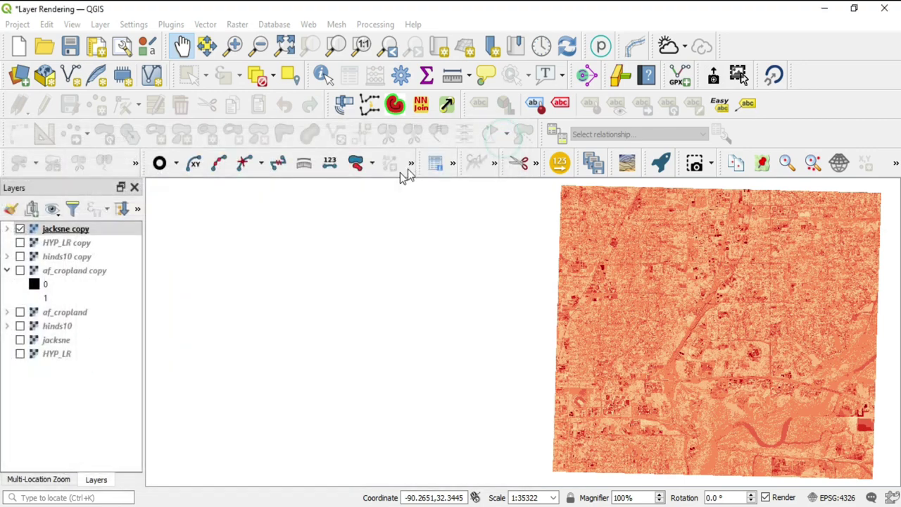